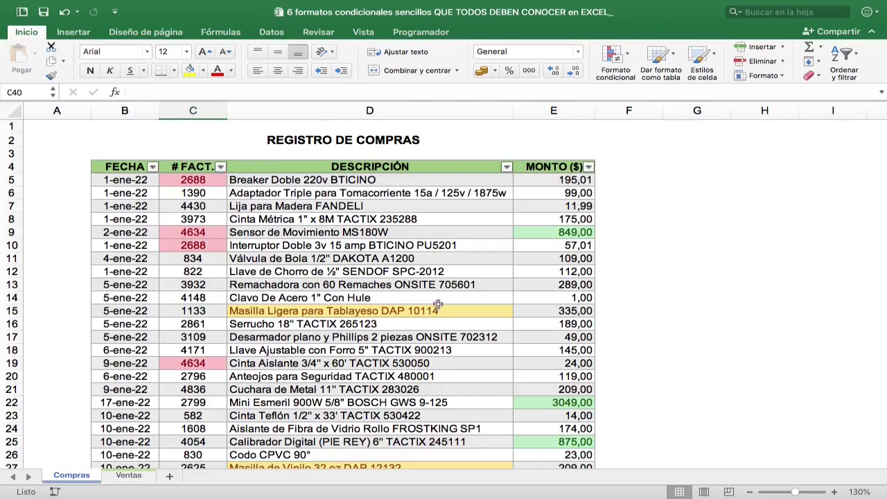
# Enter invoice number 830 in C39 below the # FACT. list so it shows as a duplicate
pyautogui.click(200, 165)
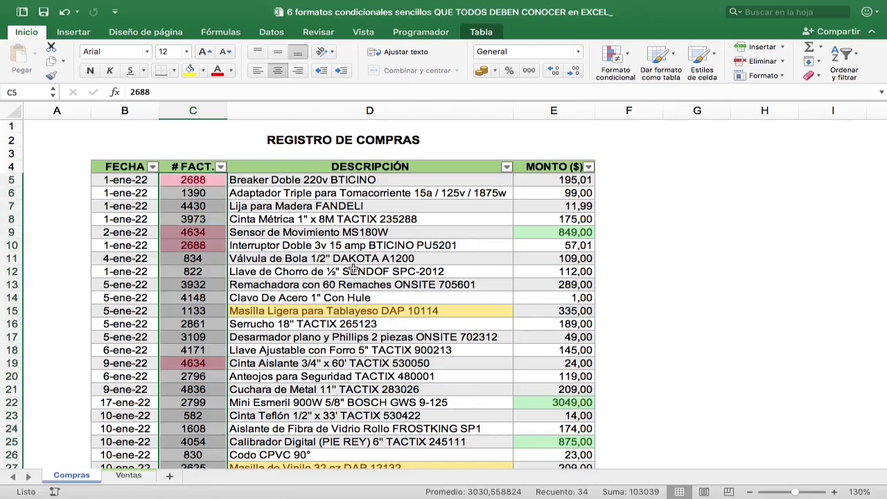
pyautogui.scroll(-8, 353, 269)
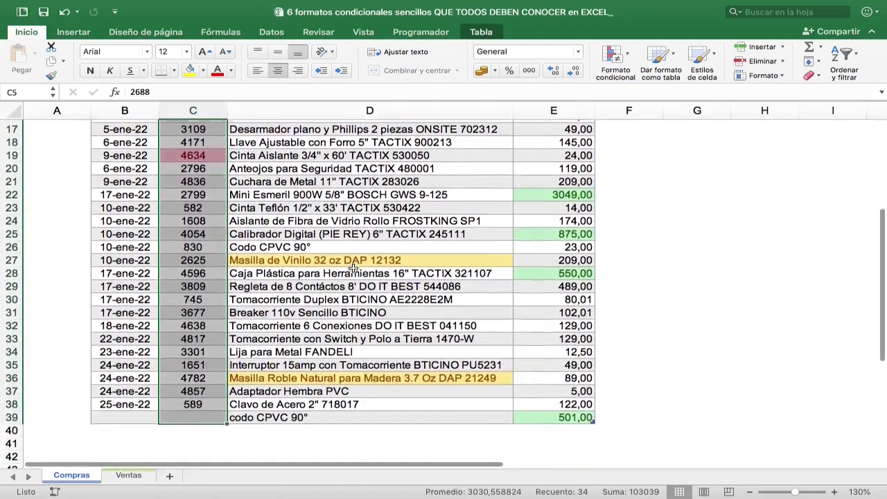
pyautogui.click(198, 416)
pyautogui.write('830')
pyautogui.press('Return')
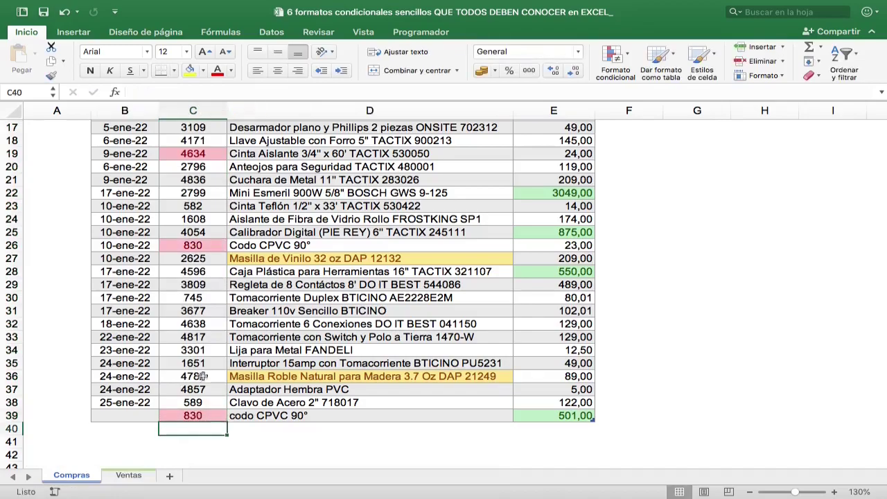
pyautogui.scroll(3, 312, 242)
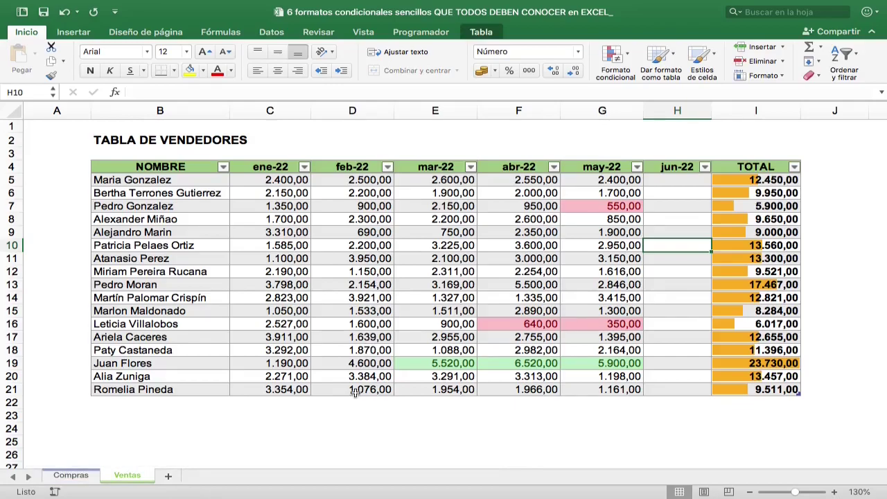
# Select the first seller's name, the January to May sales, then the TOTAL values in Ventas
pyautogui.click(153, 179)
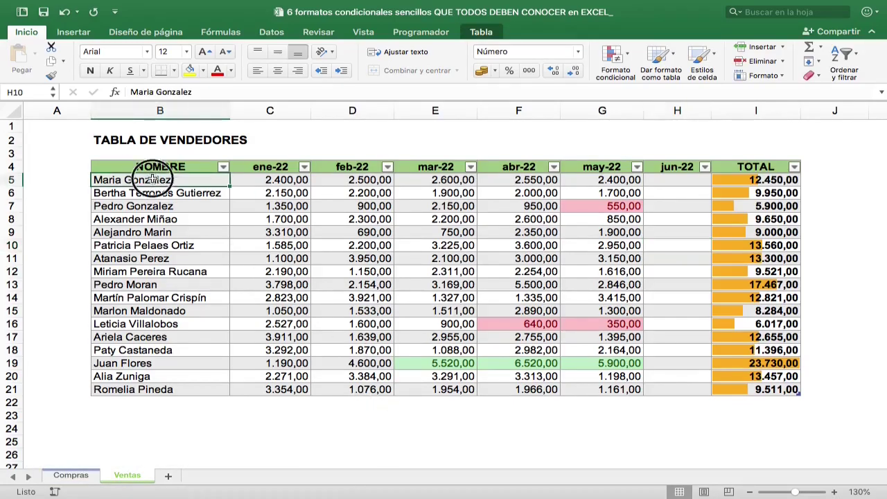
pyautogui.moveTo(274, 179); pyautogui.dragTo(578, 382)
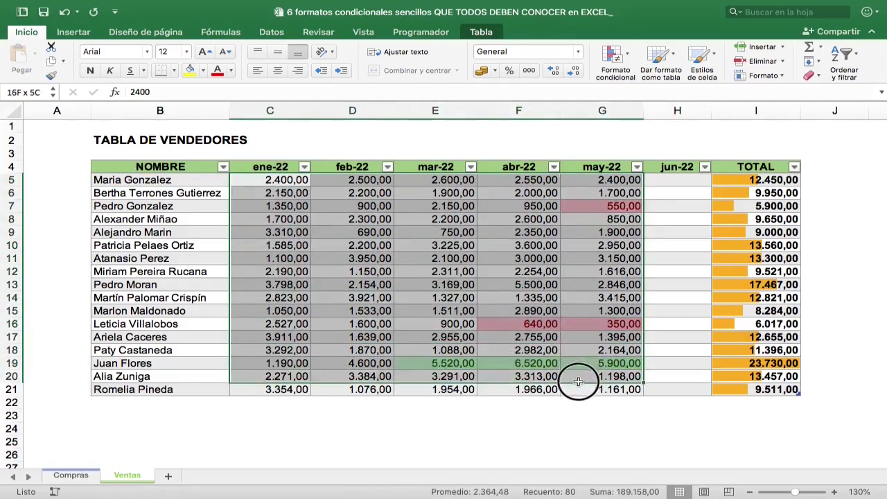
pyautogui.click(410, 218)
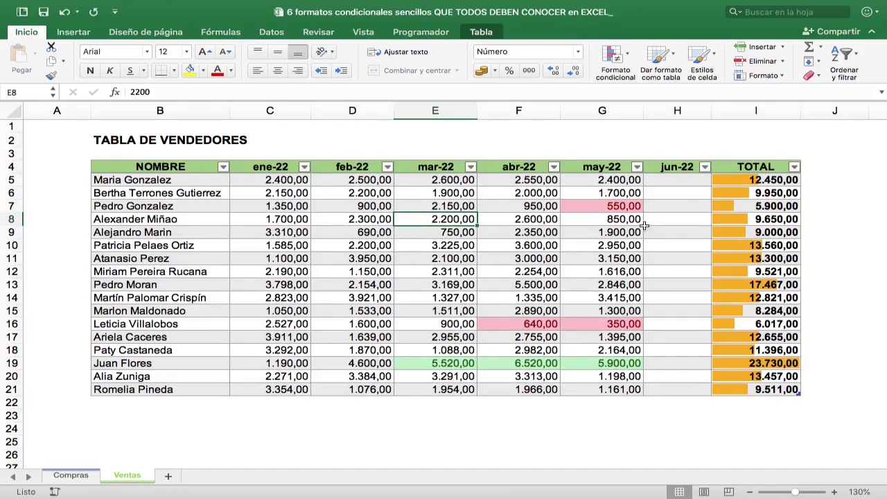
pyautogui.click(738, 161)
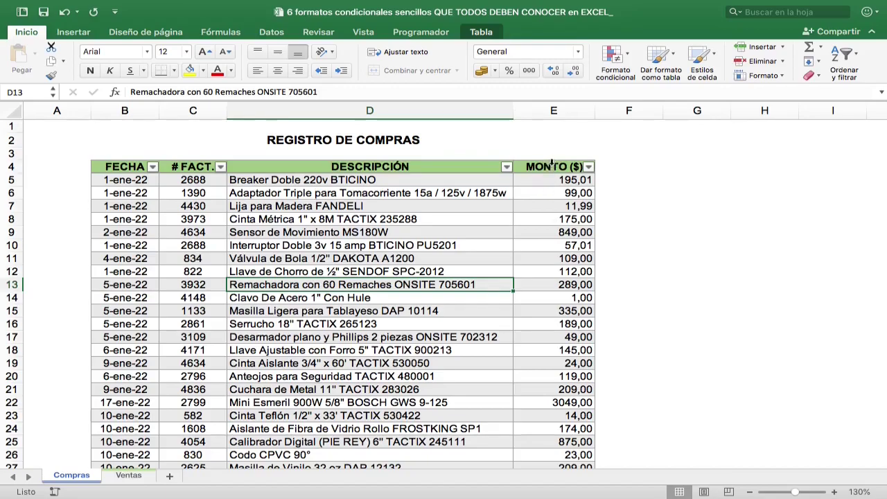
# Apply an 'Es mayor que' 500 rule with green fill and dark green text to MONTO ($)
pyautogui.click(552, 163)
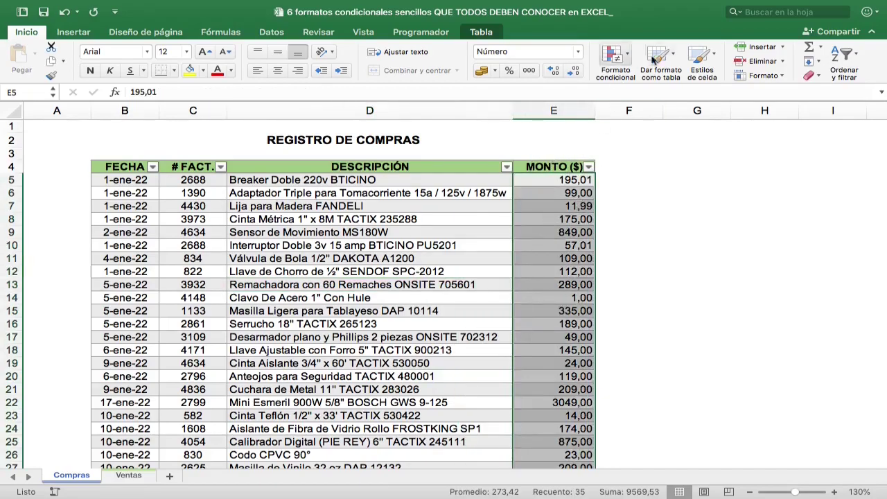
pyautogui.click(620, 57)
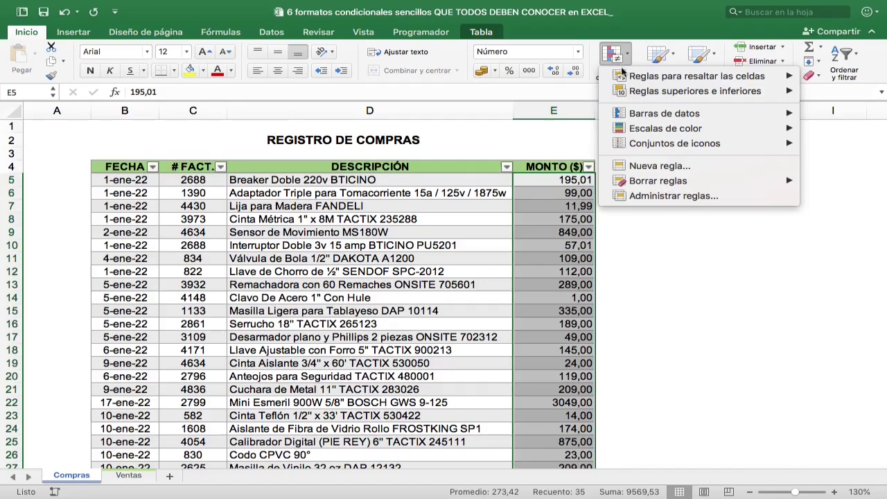
pyautogui.moveTo(619, 76)
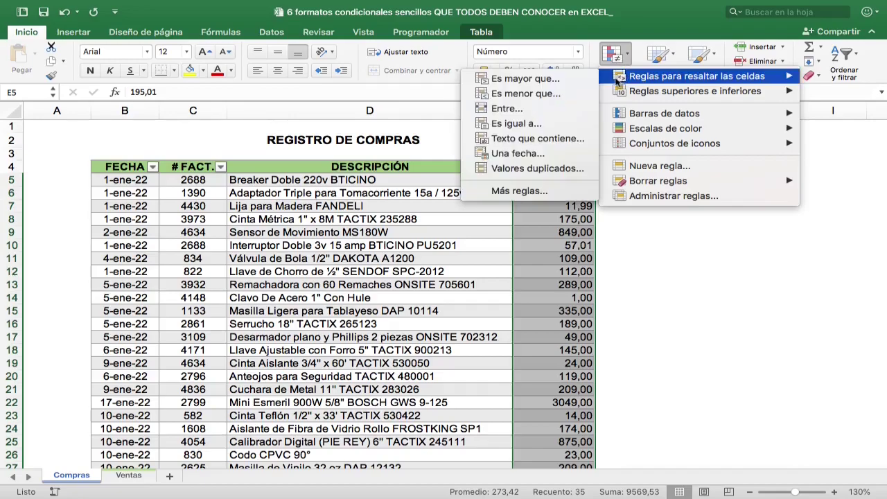
pyautogui.click(565, 83)
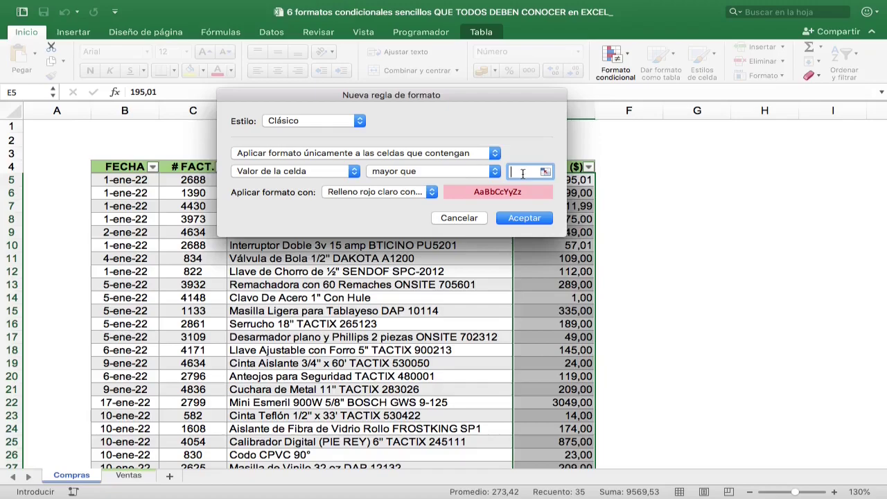
pyautogui.write('500')
pyautogui.click(359, 193)
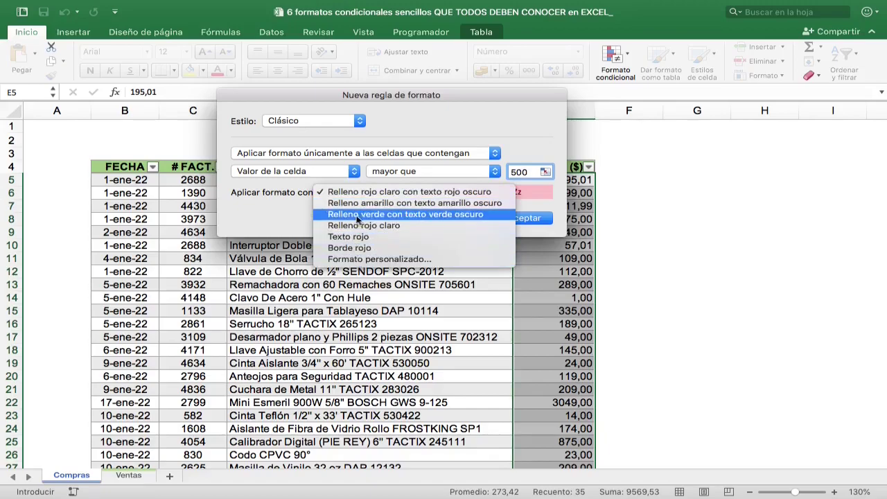
pyautogui.click(356, 216)
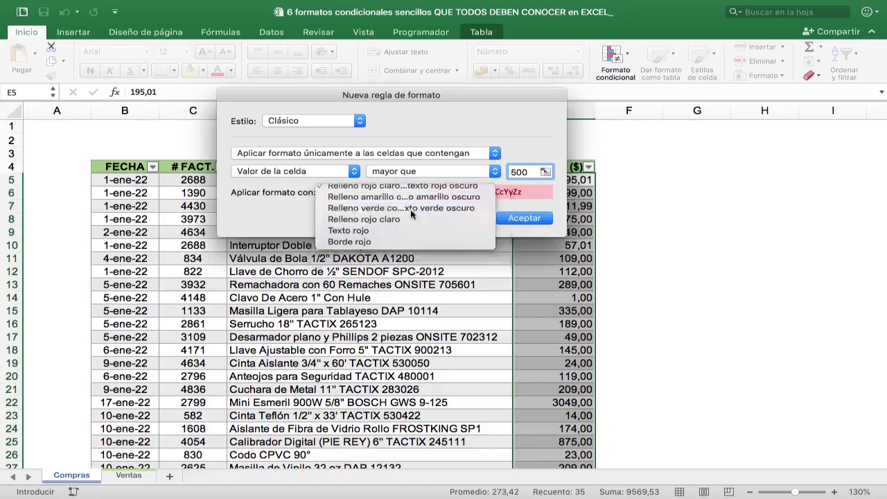
pyautogui.click(519, 220)
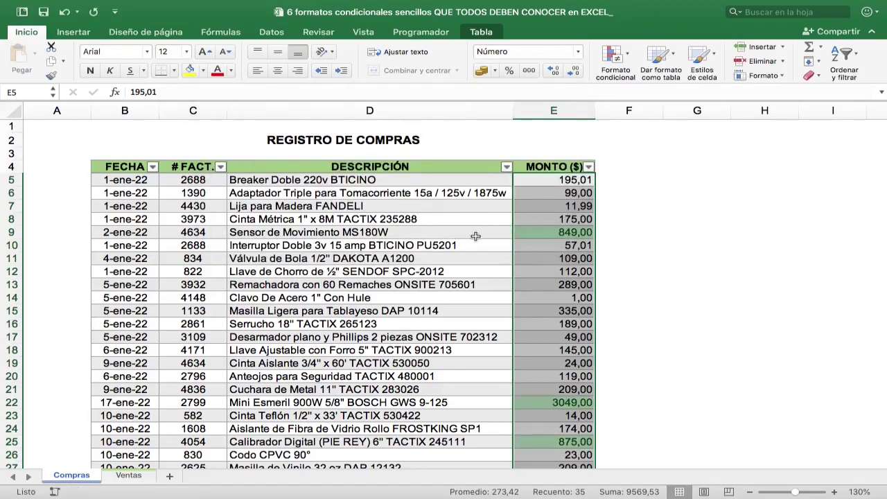
pyautogui.click(475, 237)
pyautogui.scroll(-1, 475, 236)
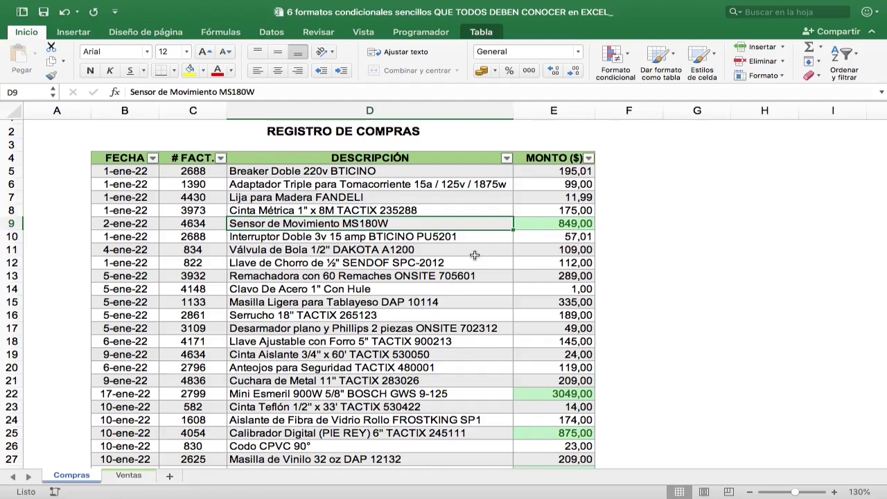
# Add a purchase row in row 39 with description codo CPVC 90° and amount 501
pyautogui.scroll(-3, 475, 255)
pyautogui.scroll(-2, 476, 255)
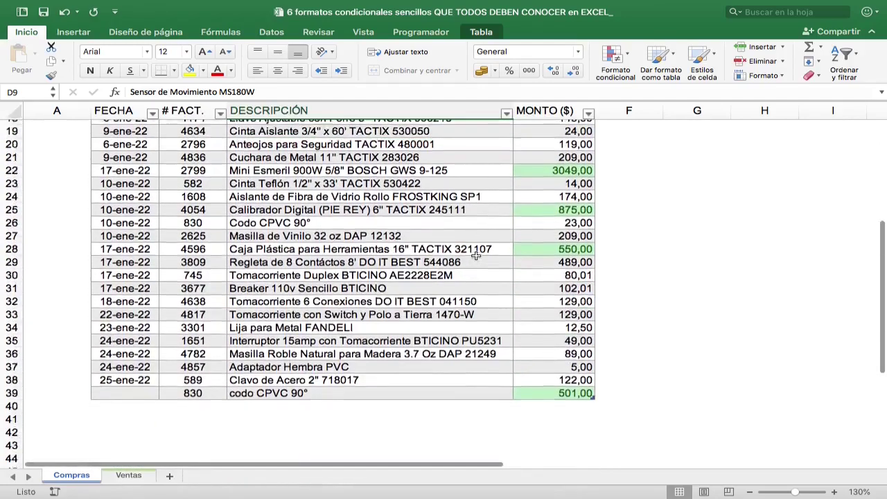
pyautogui.scroll(6, 476, 256)
pyautogui.scroll(1, 392, 327)
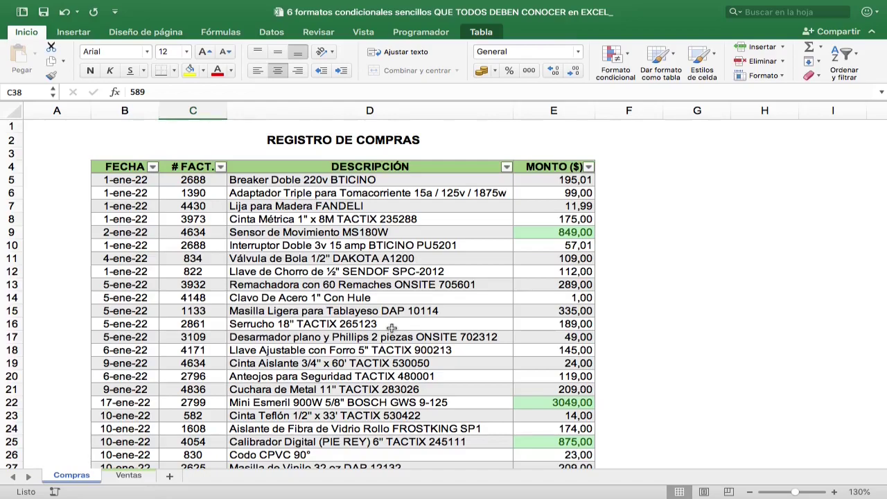
pyautogui.scroll(-3, 391, 327)
pyautogui.scroll(-4, 346, 346)
pyautogui.click(278, 375)
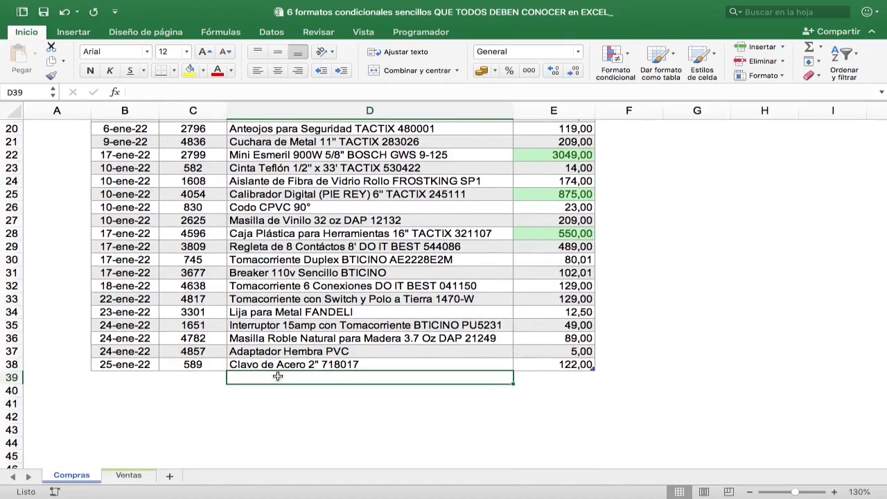
pyautogui.write('codo CPVC 90°')
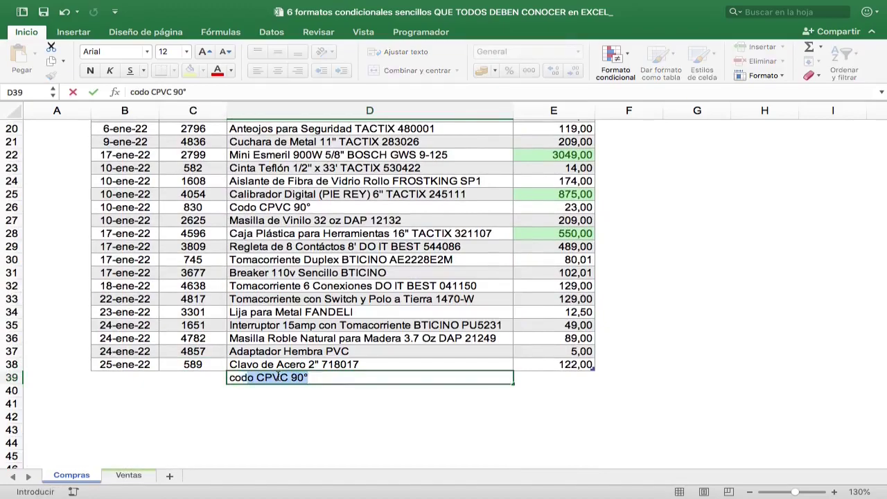
pyautogui.press('Tab')
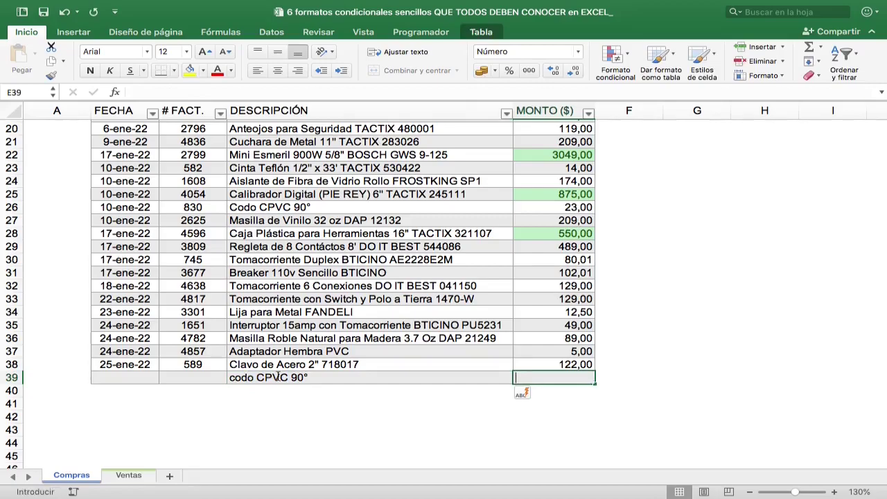
pyautogui.write('501')
pyautogui.press('Return')
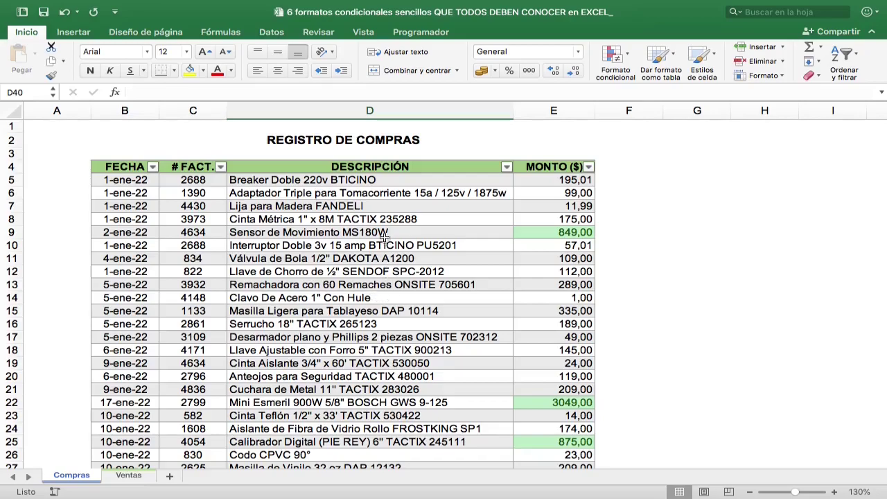
# Apply a text-contains 'masilla' rule with yellow fill and dark yellow text to DESCRIPCIÓN
pyautogui.click(353, 163)
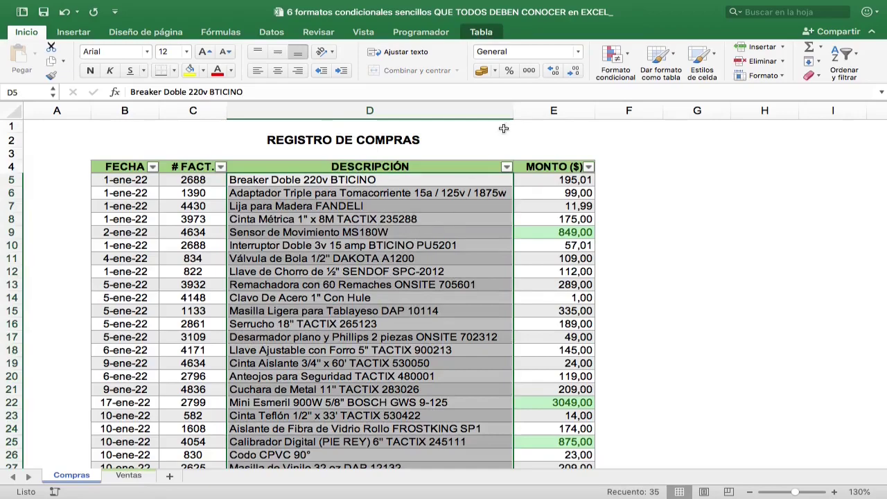
pyautogui.click(614, 61)
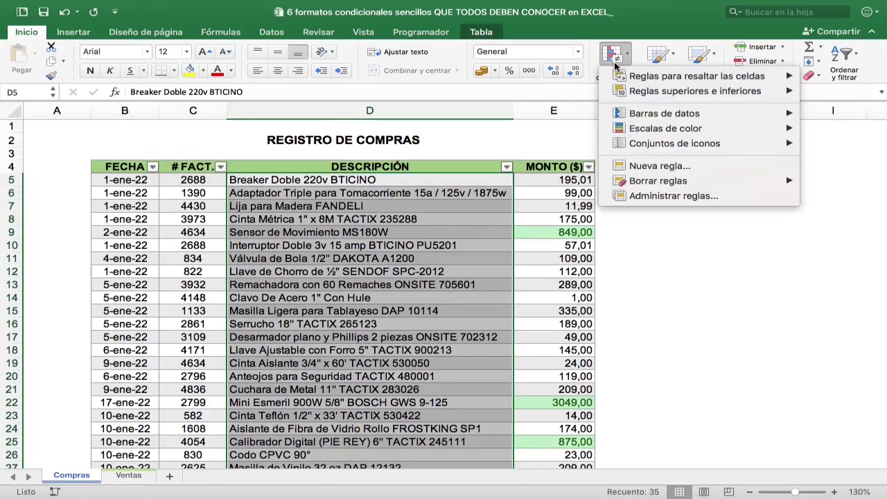
pyautogui.moveTo(616, 78)
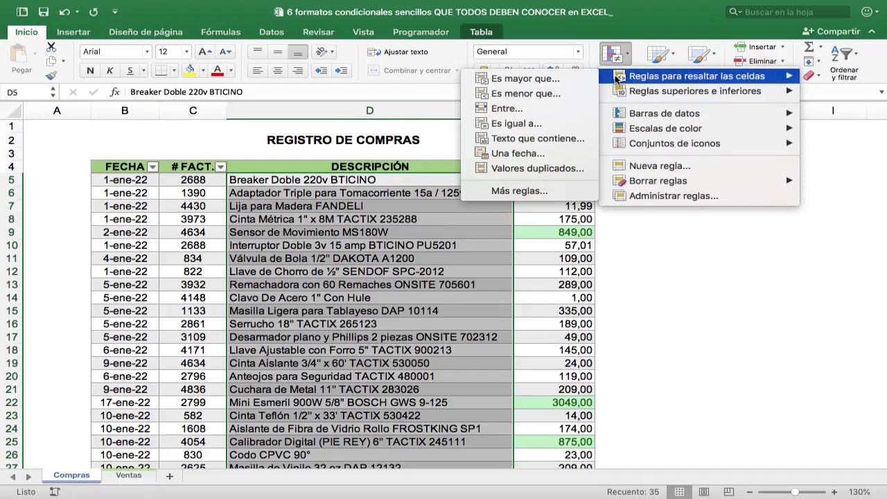
pyautogui.click(544, 138)
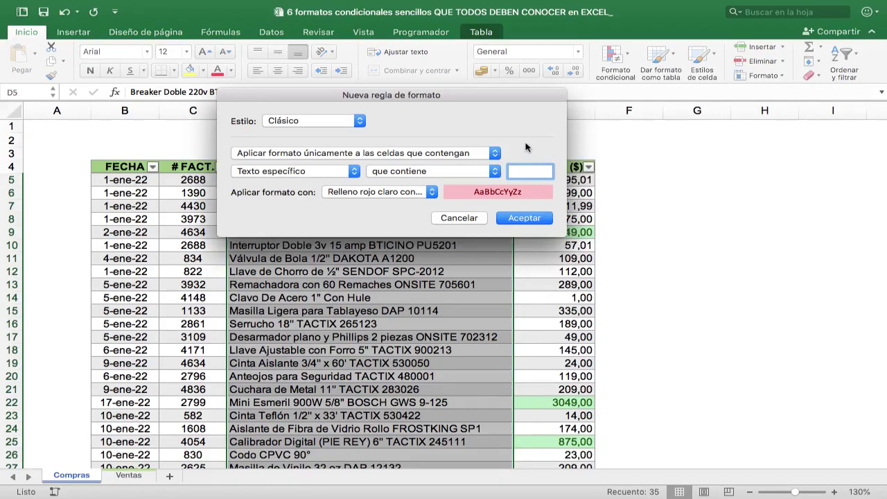
pyautogui.write('masill')
pyautogui.write('a')
pyautogui.click(386, 192)
pyautogui.click(390, 203)
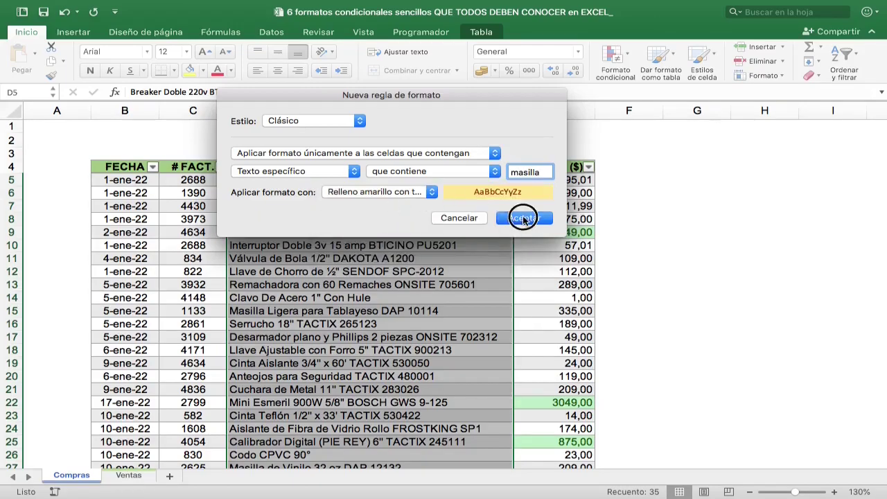
pyautogui.click(521, 218)
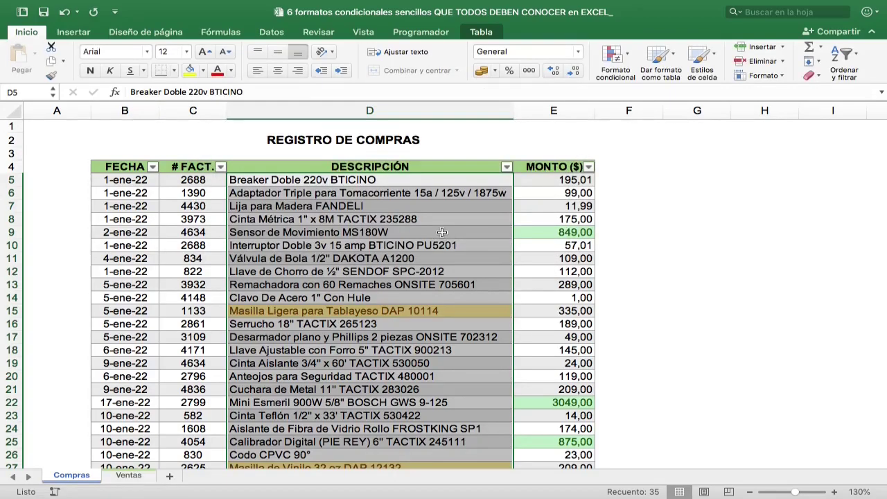
pyautogui.click(442, 232)
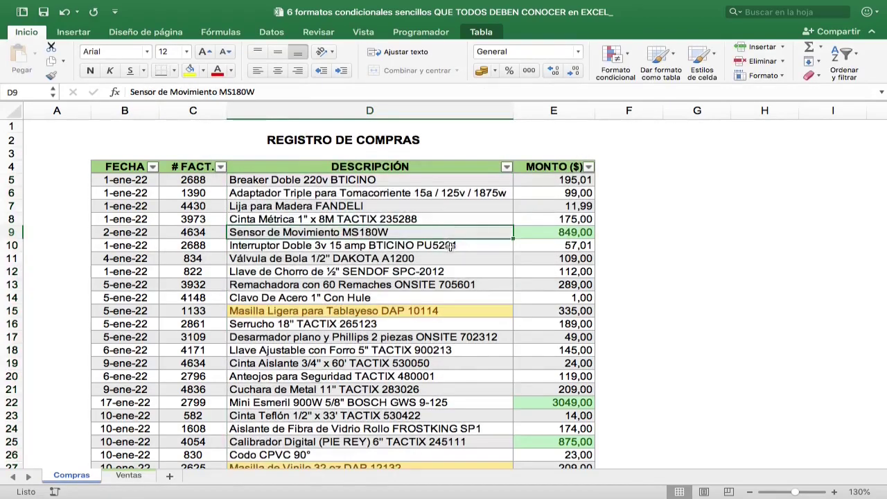
pyautogui.scroll(-3, 456, 244)
pyautogui.scroll(-1, 457, 244)
pyautogui.scroll(-4, 459, 242)
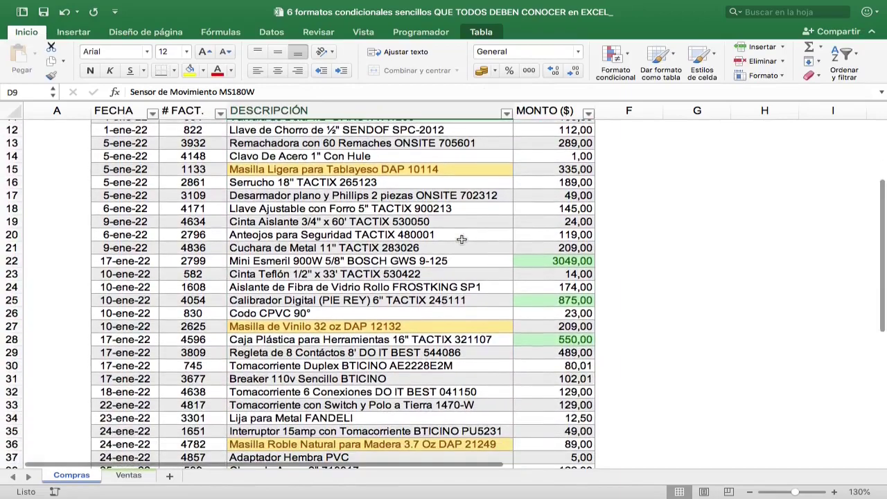
pyautogui.scroll(2, 461, 241)
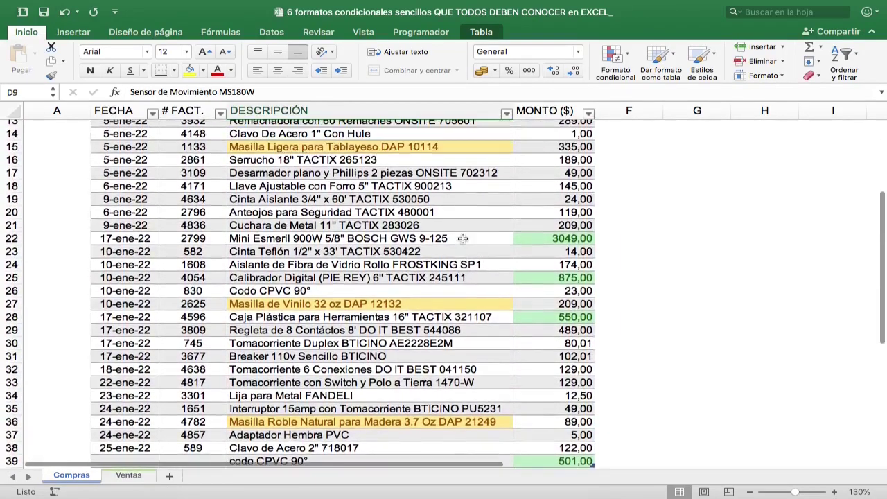
pyautogui.scroll(5, 463, 239)
pyautogui.scroll(1, 463, 238)
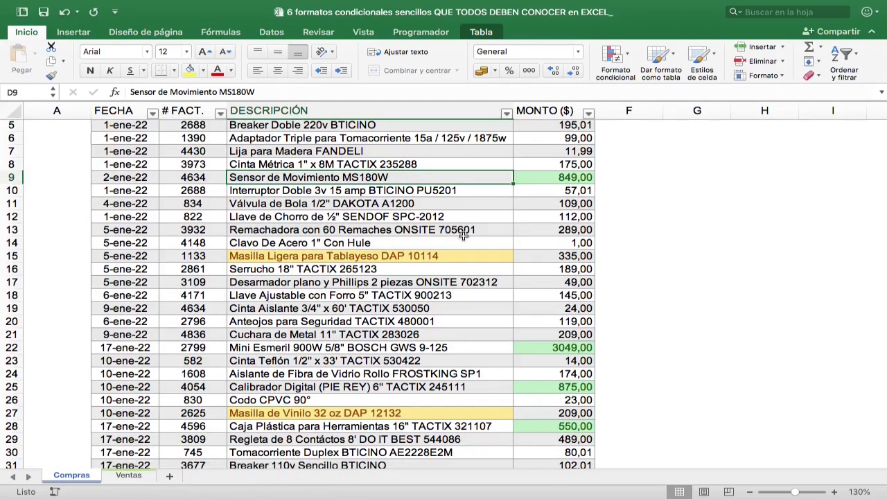
pyautogui.click(429, 254)
pyautogui.scroll(-5, 428, 291)
pyautogui.click(427, 339)
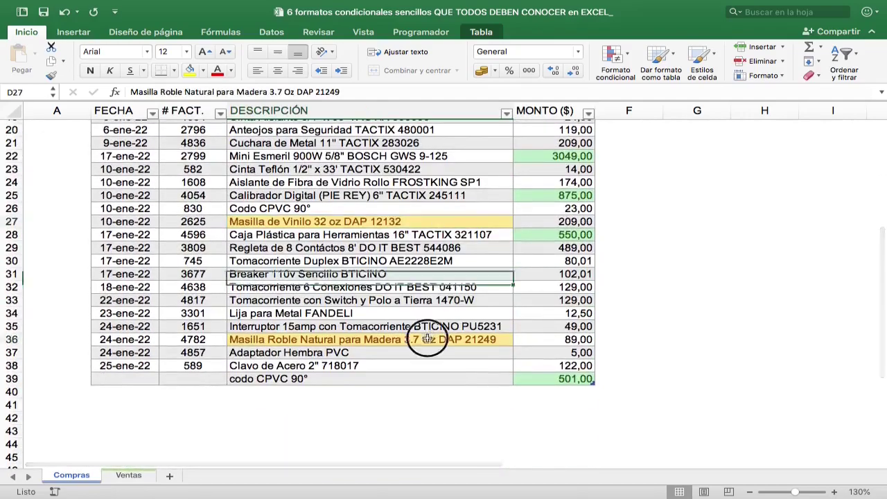
pyautogui.scroll(7, 478, 277)
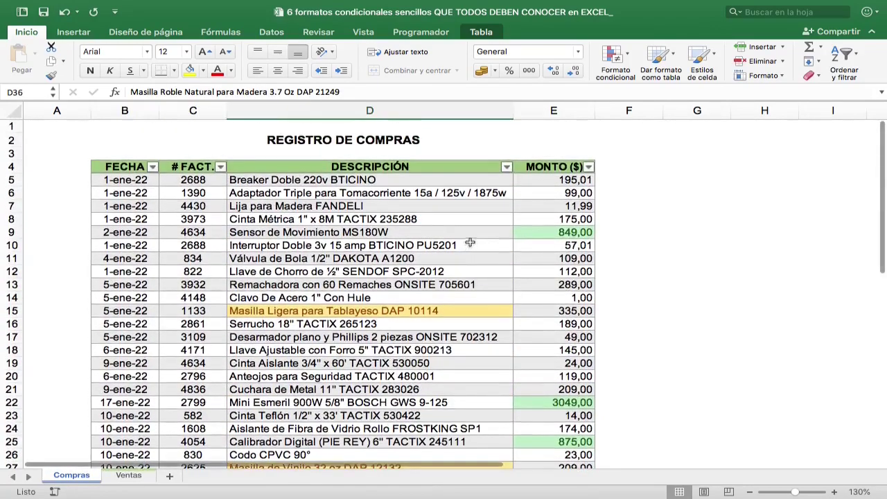
pyautogui.click(506, 169)
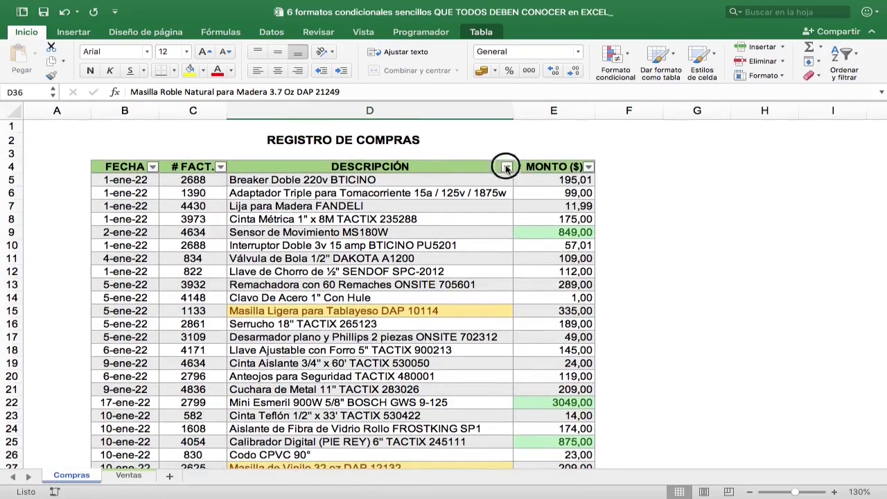
pyautogui.click(559, 118)
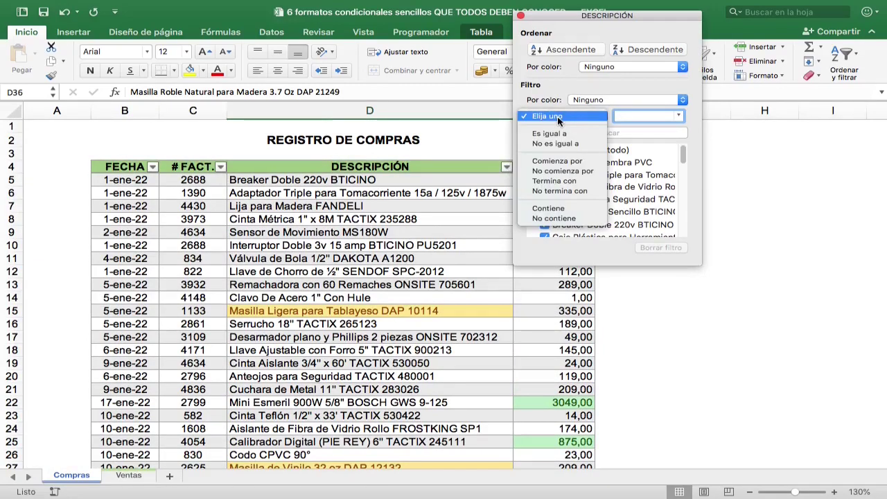
pyautogui.click(548, 208)
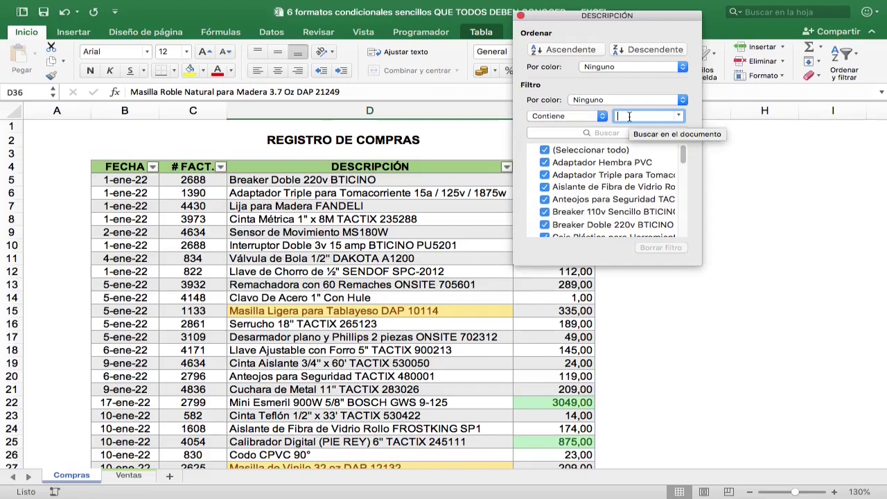
pyautogui.write('masilla')
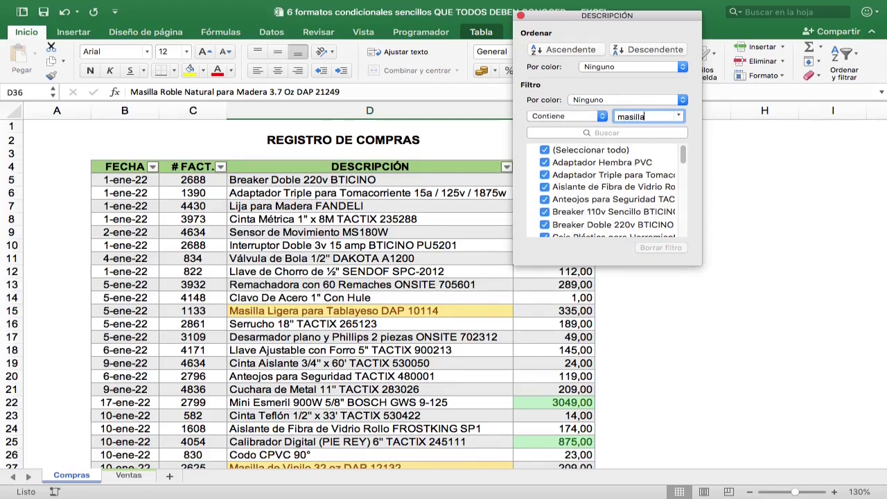
pyautogui.moveTo(570, 20); pyautogui.dragTo(689, 97)
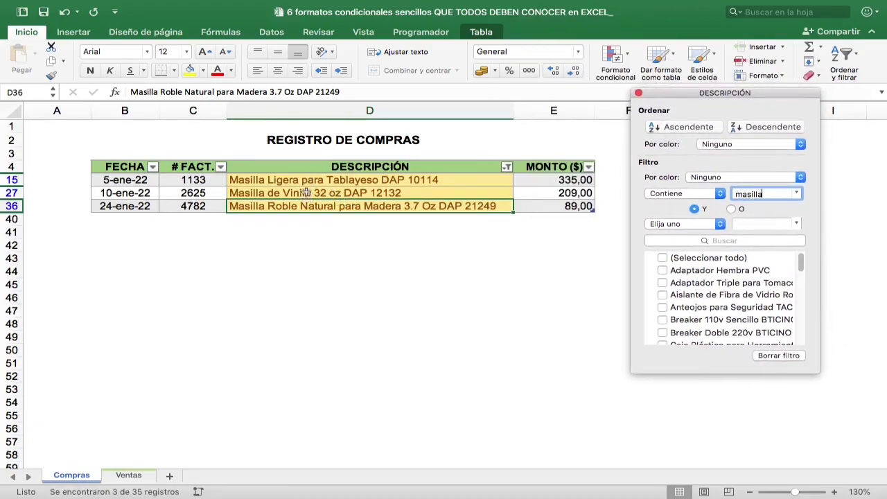
pyautogui.click(773, 356)
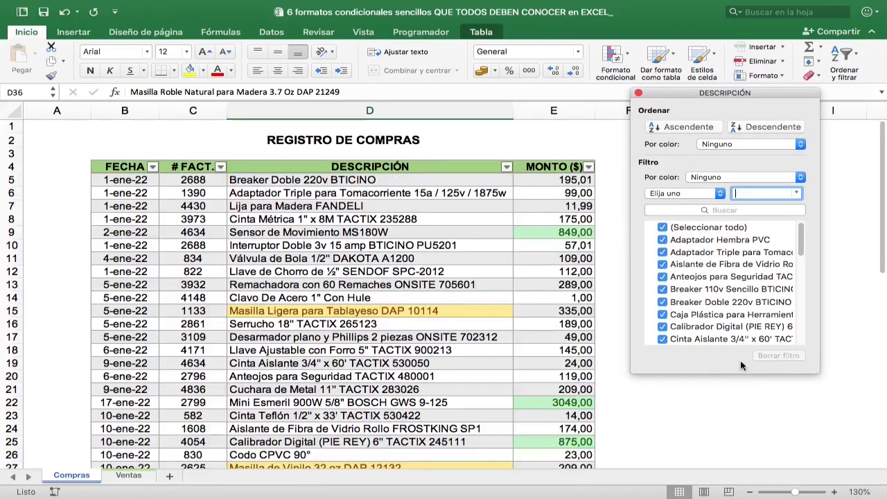
pyautogui.click(639, 93)
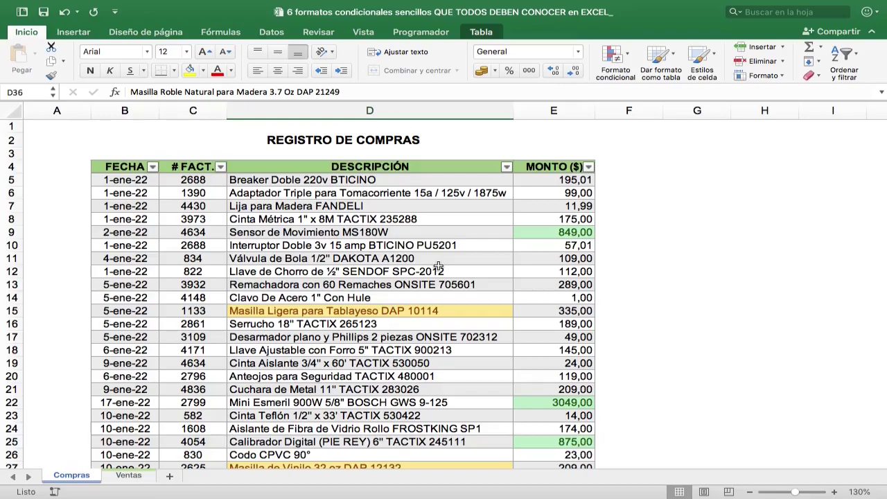
# Apply a Valores duplicados rule with Relleno rojo claro to the # FACT. invoice numbers C5:C39
pyautogui.click(200, 161)
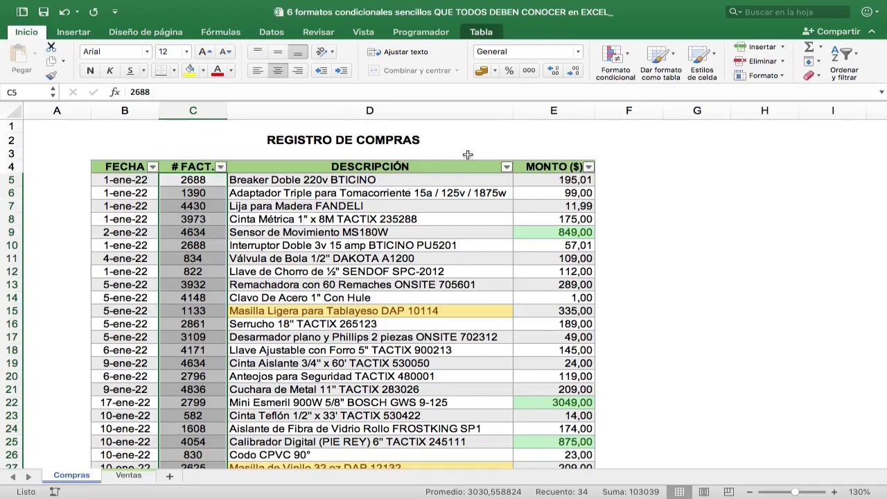
pyautogui.click(612, 57)
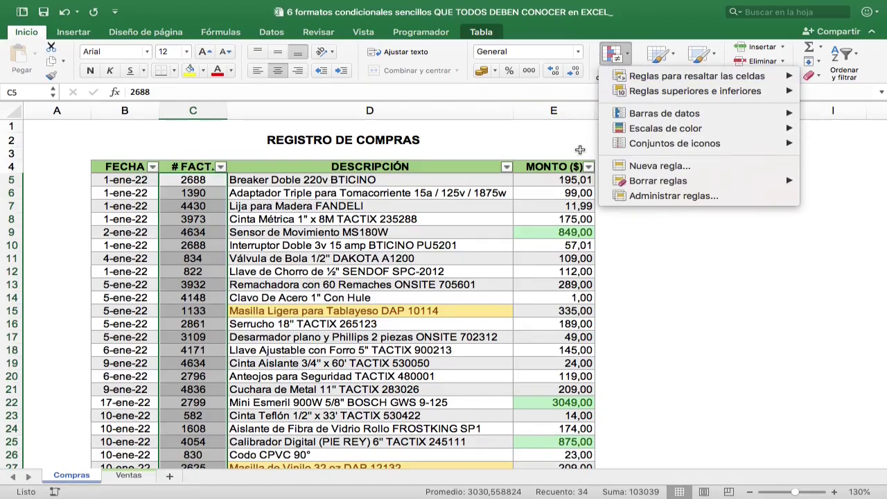
pyautogui.moveTo(634, 81)
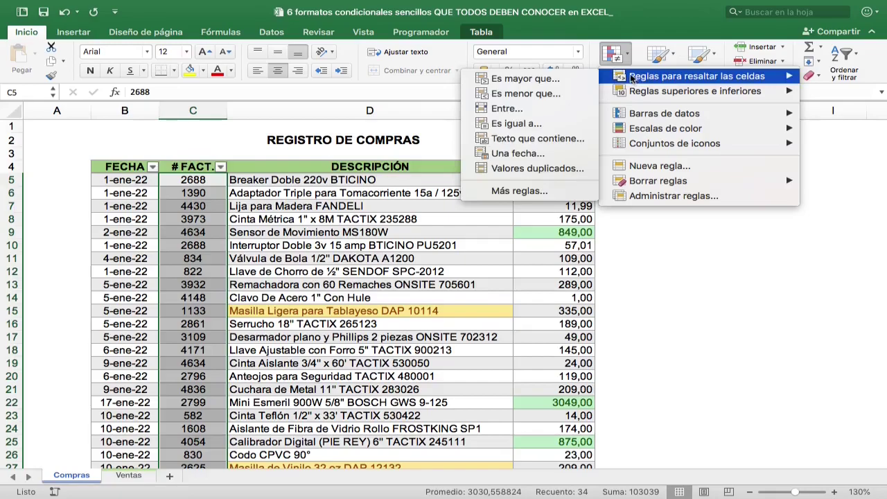
pyautogui.click(544, 171)
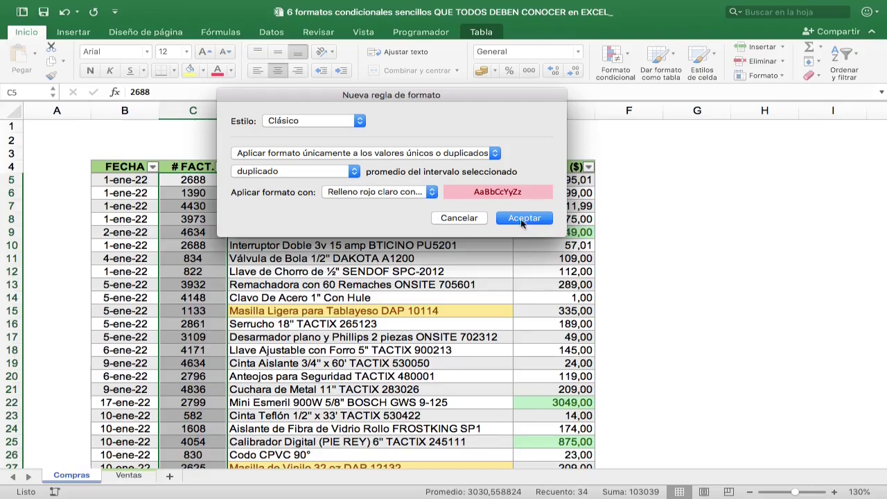
pyautogui.click(522, 219)
# Enter 830 in C39, duplicating the existing invoice number 830 in row 26
pyautogui.scroll(-3, 420, 262)
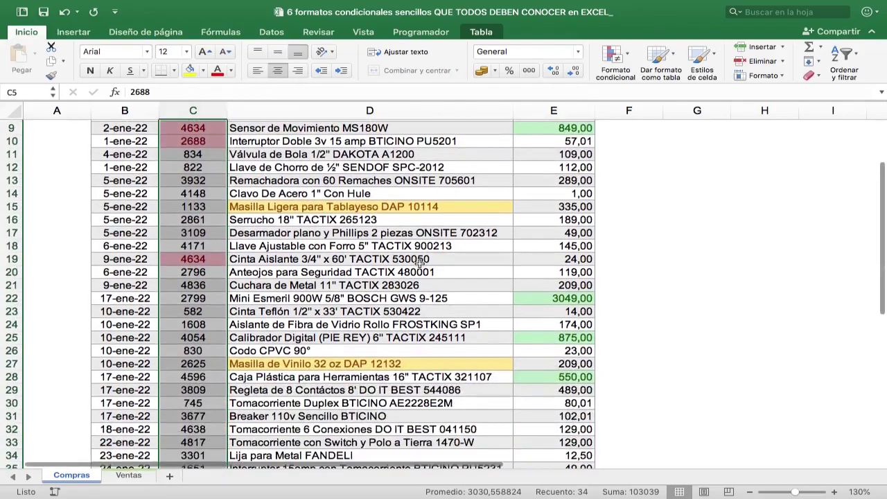
pyautogui.scroll(-2, 419, 262)
pyautogui.scroll(-2, 420, 263)
pyautogui.scroll(-3, 419, 264)
pyautogui.scroll(-5, 419, 265)
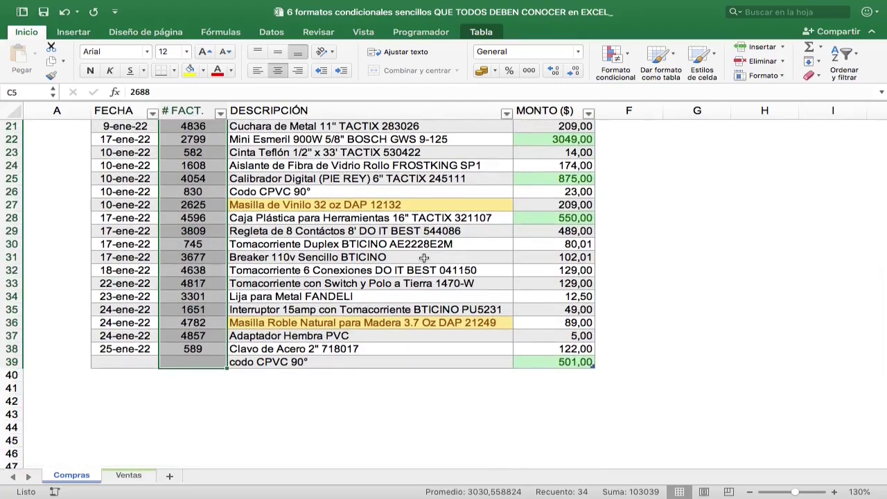
pyautogui.click(212, 244)
pyautogui.click(203, 192)
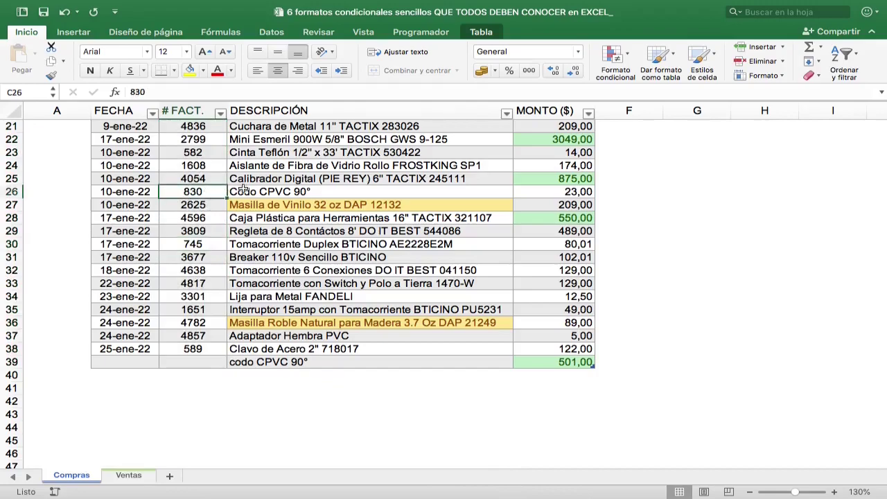
pyautogui.click(202, 361)
pyautogui.write('83')
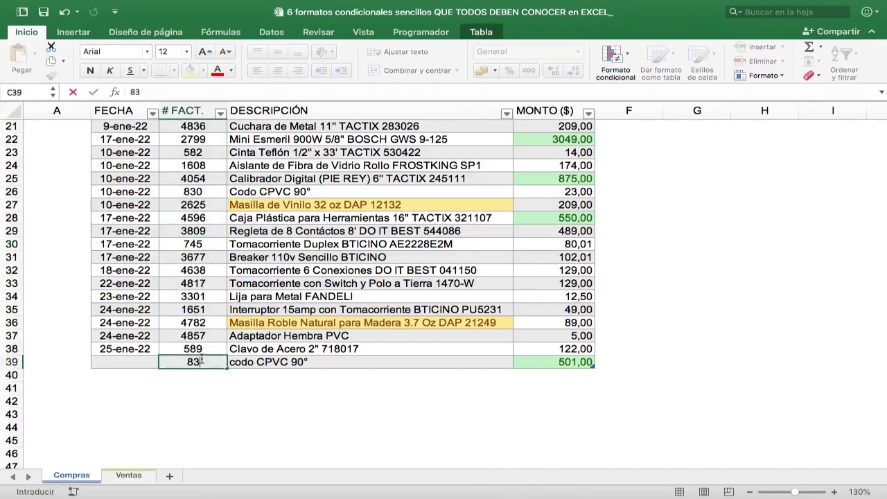
pyautogui.write('0')
pyautogui.press('Return')
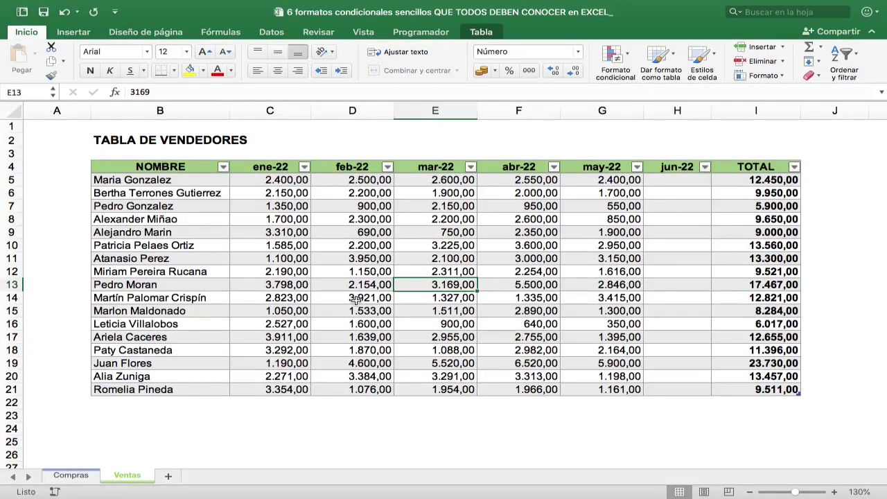
# Select the Ventas TOTAL values I5:I21, briefly checking the first seller's January–May sales
pyautogui.click(752, 165)
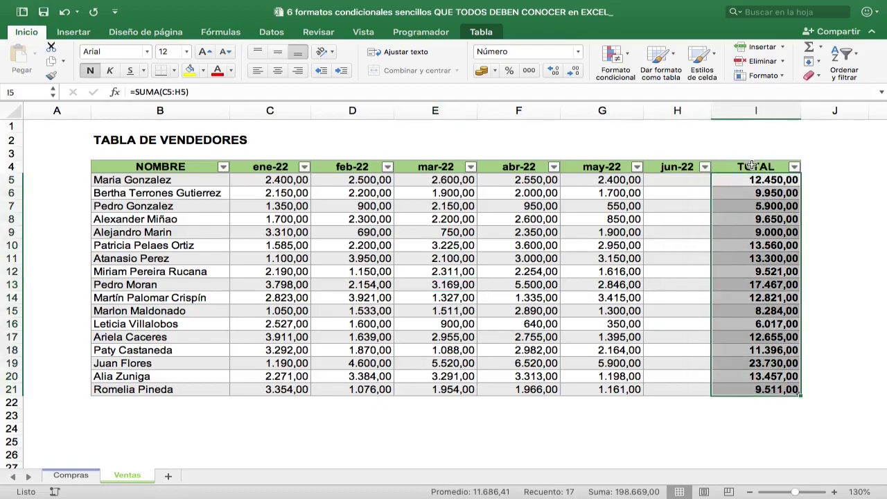
pyautogui.moveTo(284, 180); pyautogui.dragTo(610, 180)
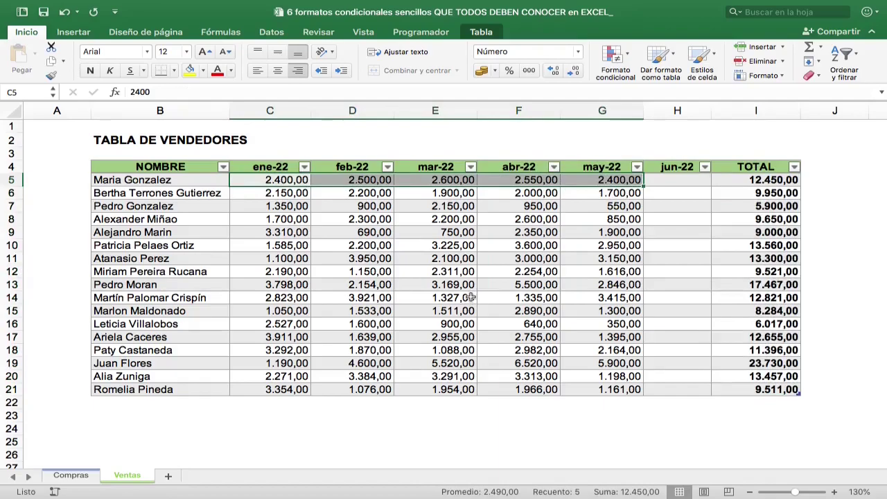
pyautogui.click(748, 162)
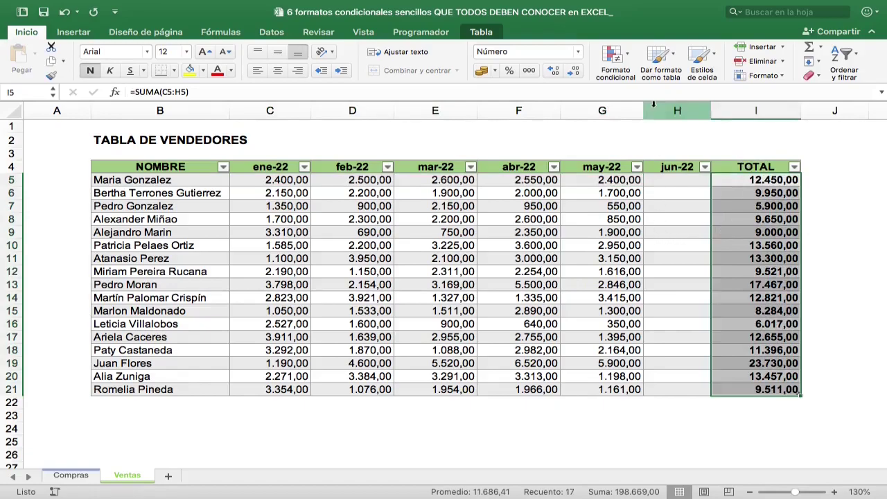
# Apply orange solid-fill data bars (Barra de datos naranja) to the TOTAL values I5:I21
pyautogui.click(613, 58)
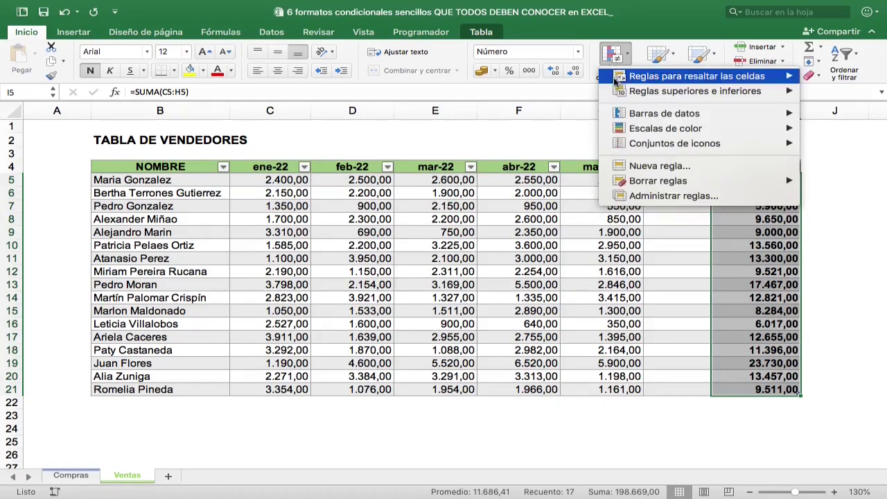
pyautogui.moveTo(615, 115)
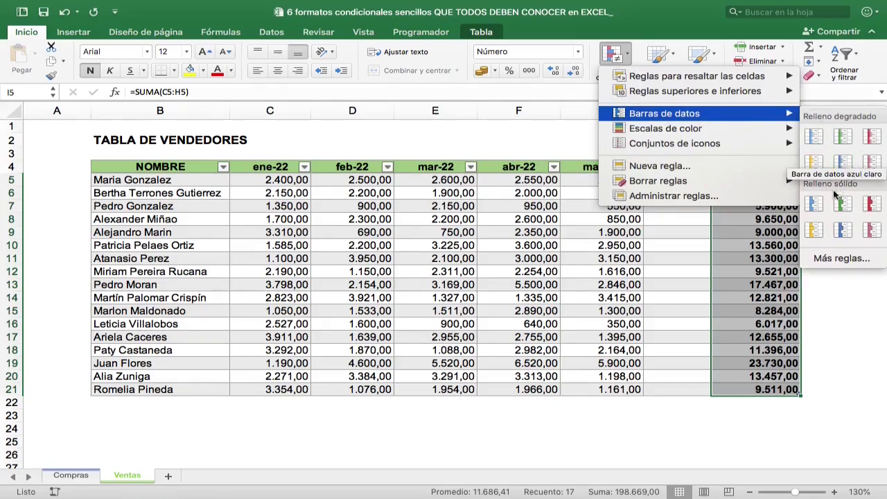
pyautogui.click(818, 233)
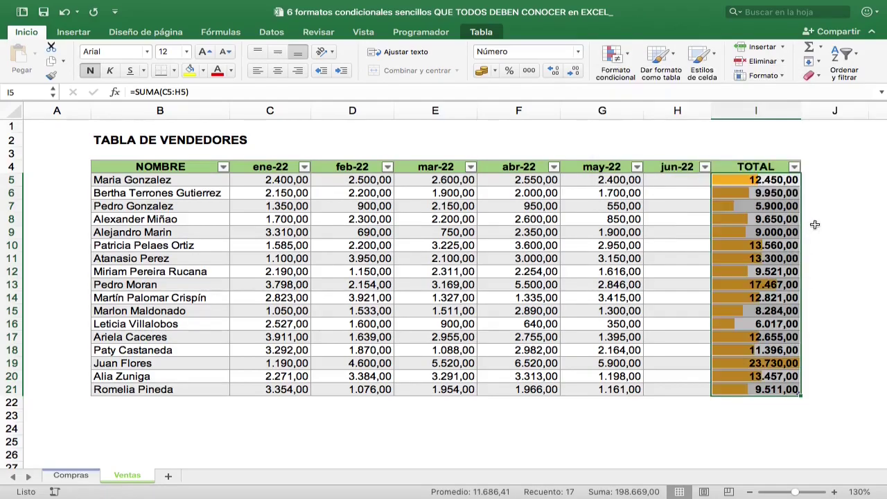
pyautogui.click(558, 272)
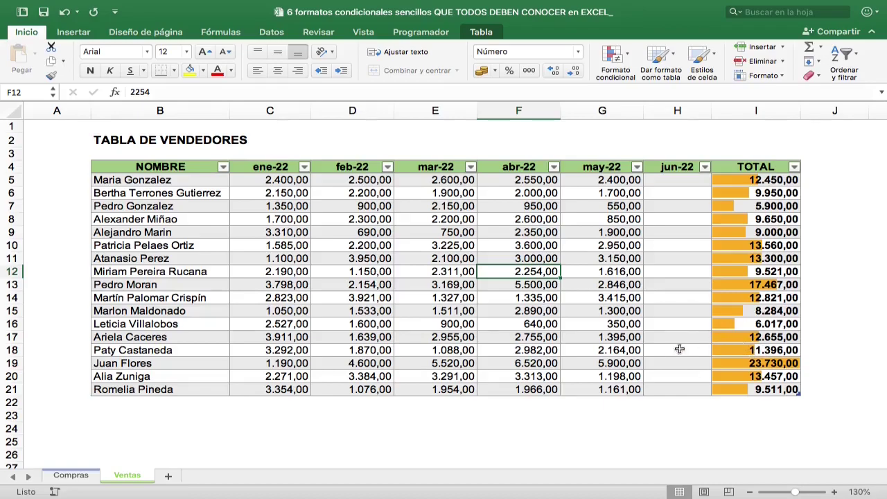
# Change the may-22 value in G16 to 14.000, then select the sales figures C5:G21
pyautogui.click(627, 324)
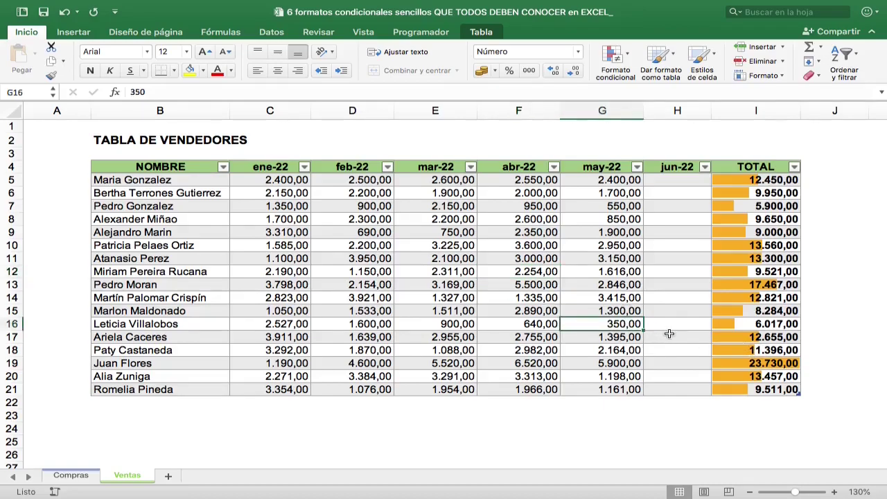
pyautogui.write('14')
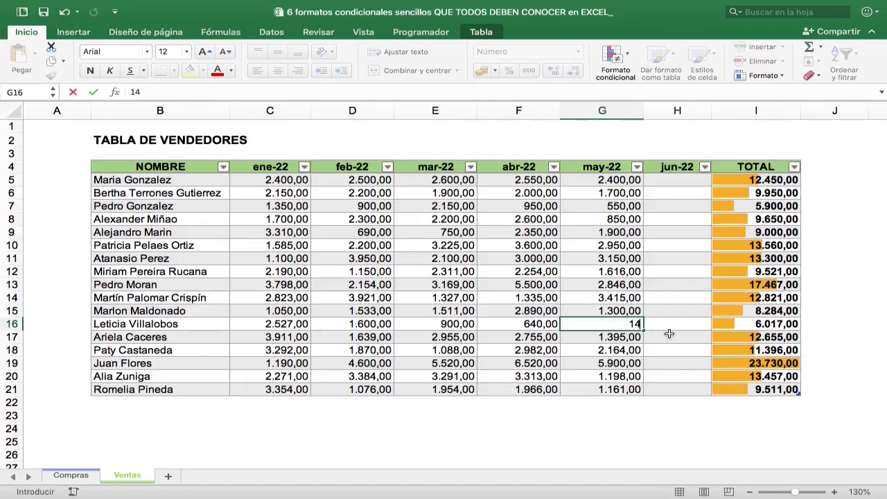
pyautogui.write('000')
pyautogui.press('Return')
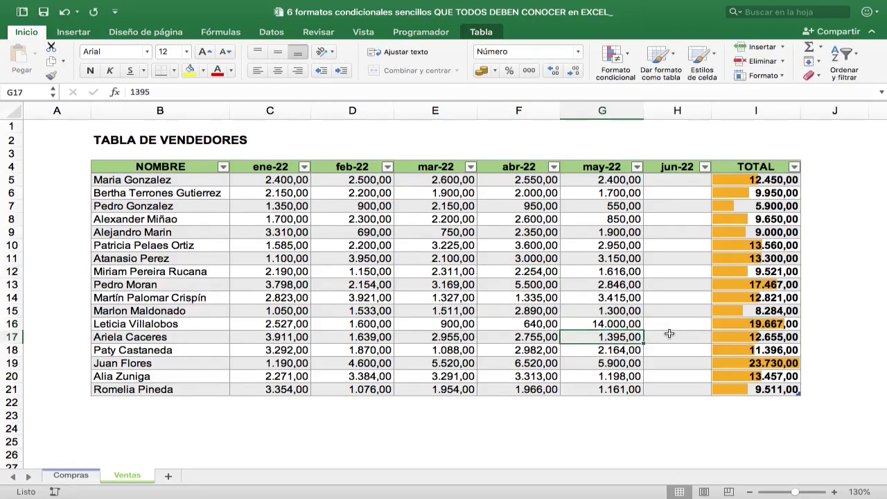
pyautogui.press('Up')
pyautogui.press('Right')
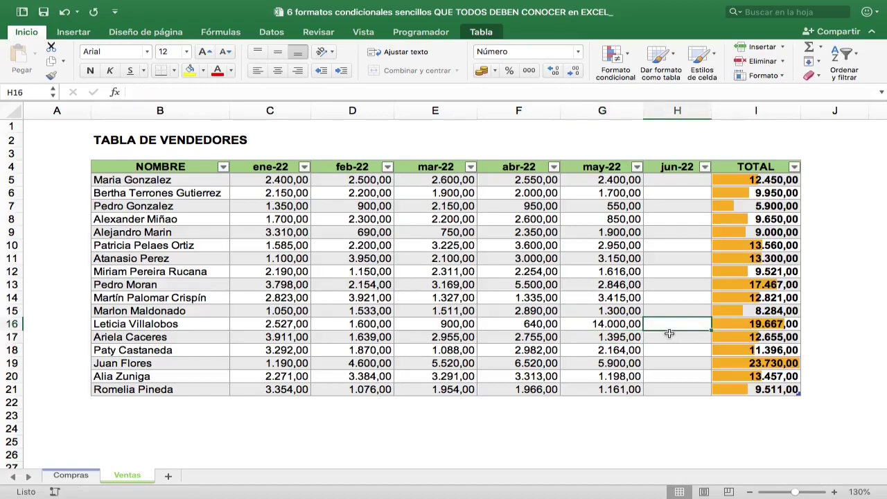
pyautogui.hotkey('ctrl', 'z')
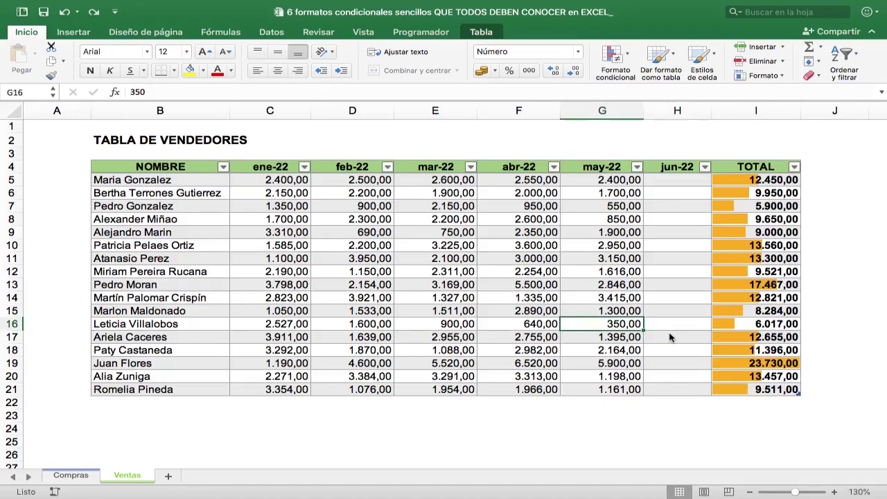
pyautogui.write('14.')
pyautogui.write('0')
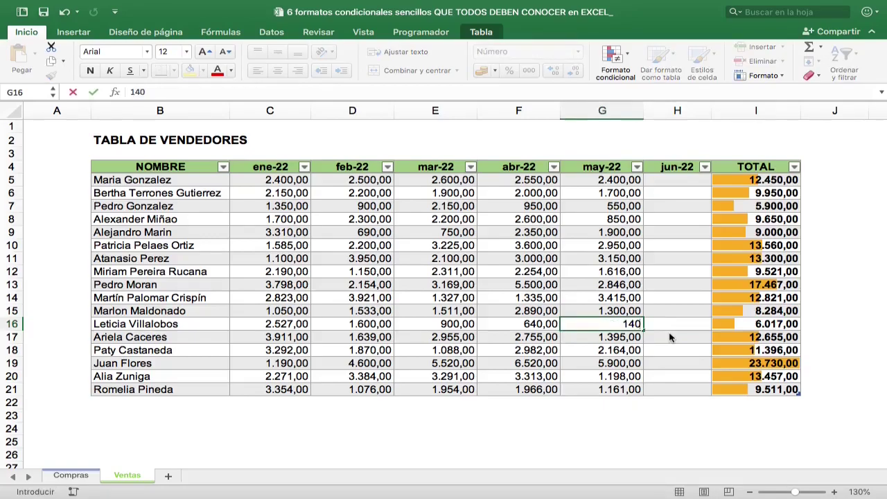
pyautogui.write('00')
pyautogui.press('Return')
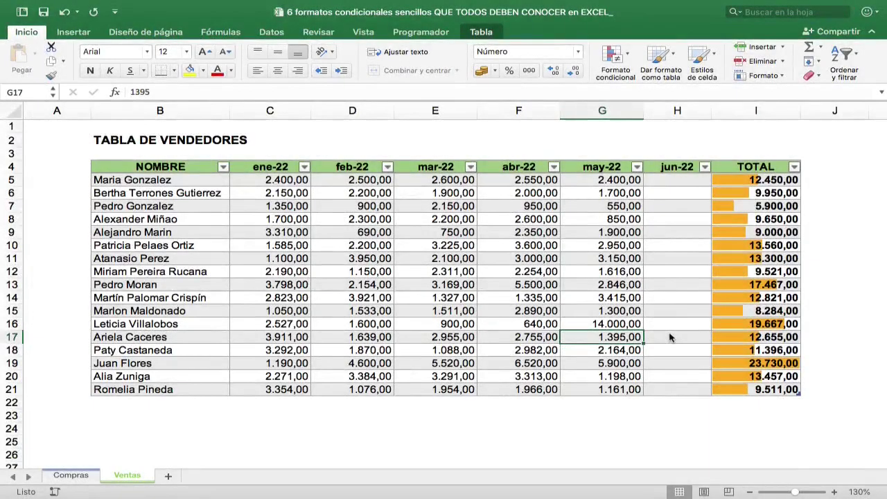
pyautogui.moveTo(278, 180)
pyautogui.mouseDown()
pyautogui.moveTo(653, 373)
pyautogui.moveTo(624, 386)
pyautogui.mouseUp()
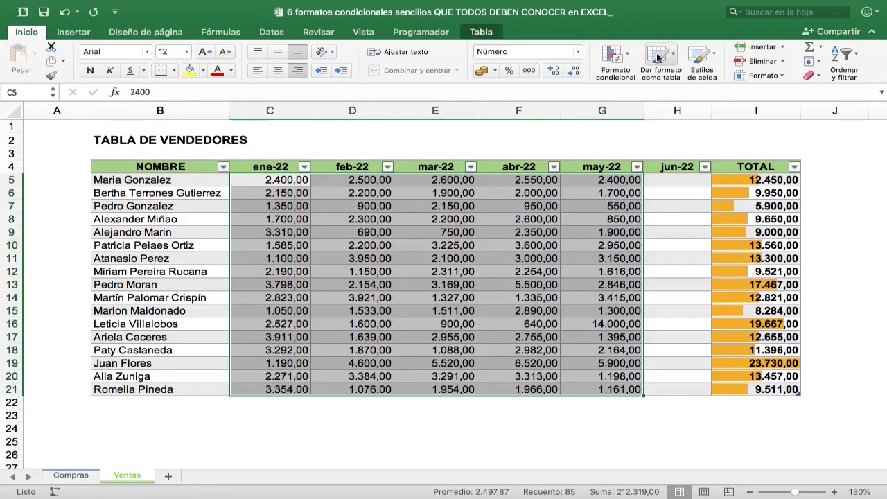
# Add a Top 3 rule with green fill and dark green text, then check the 5.900 value in G19
pyautogui.click(623, 58)
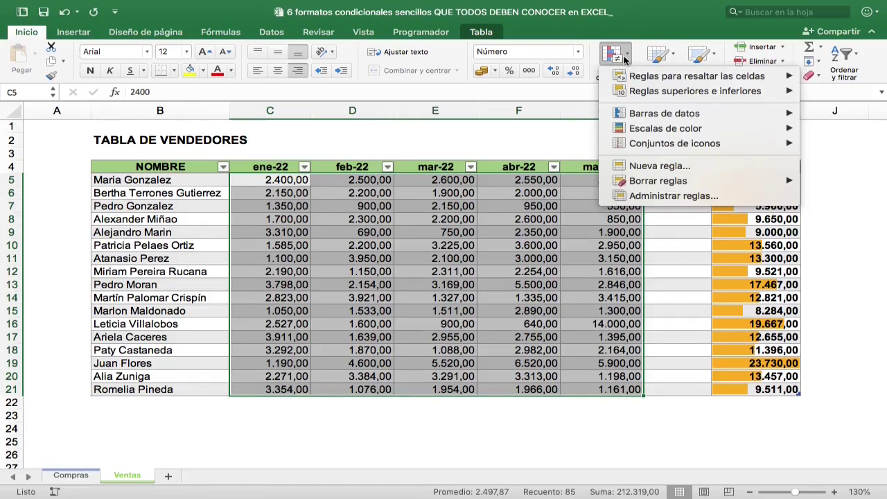
pyautogui.moveTo(614, 95)
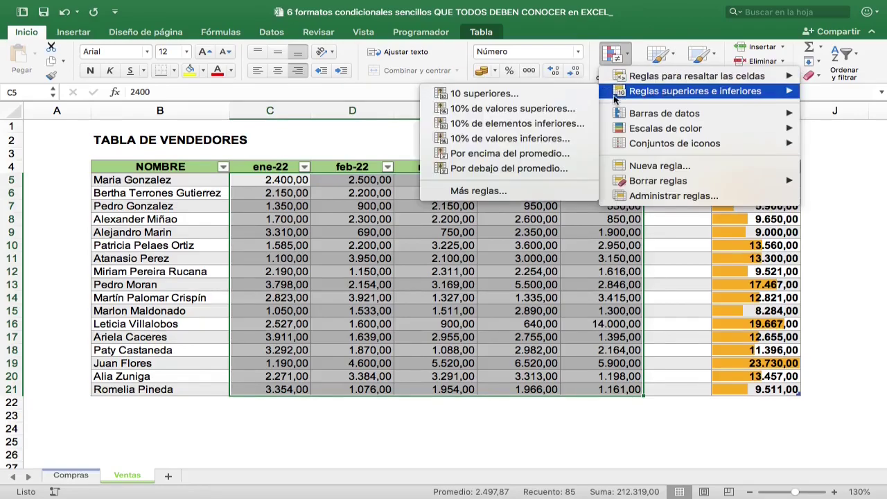
pyautogui.click(489, 94)
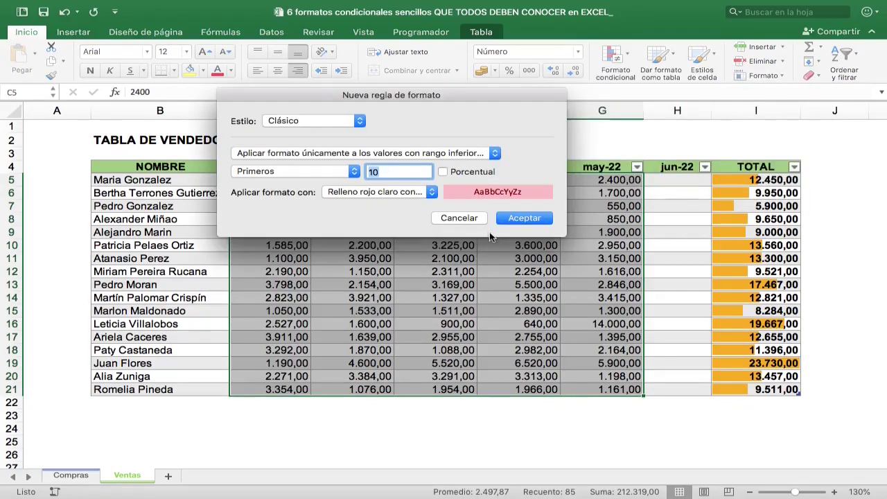
pyautogui.write('3')
pyautogui.click(384, 194)
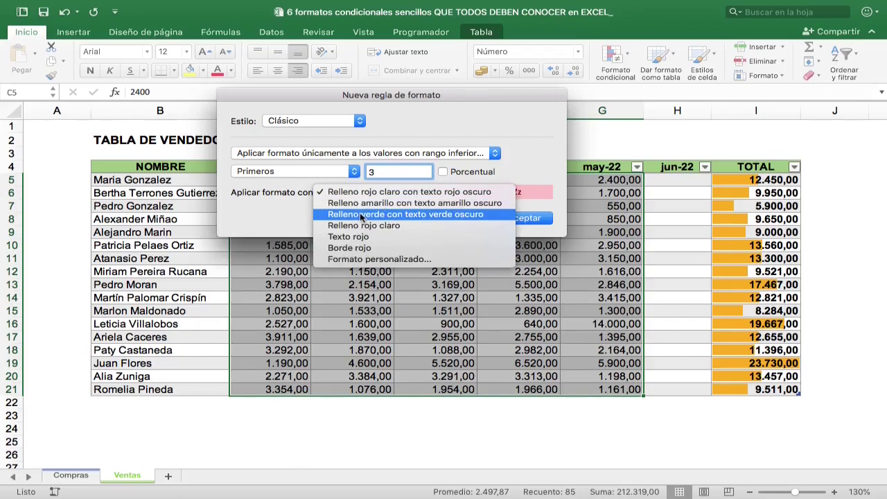
pyautogui.click(364, 215)
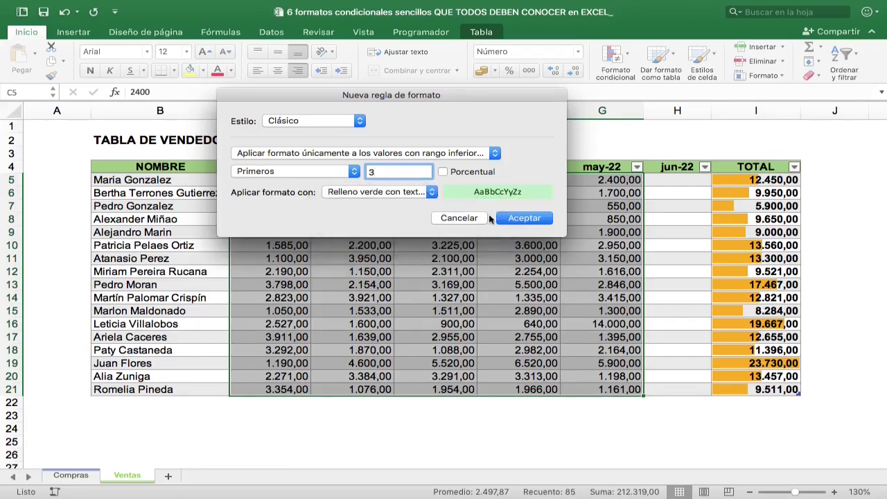
pyautogui.click(513, 221)
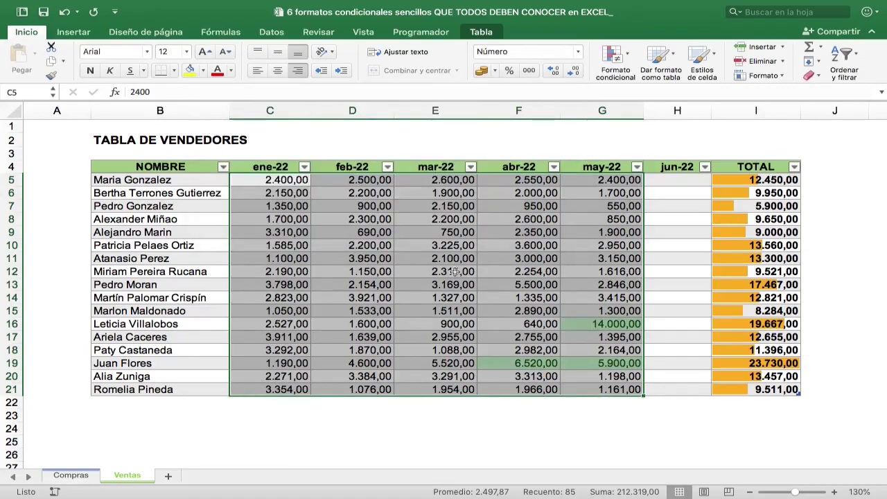
pyautogui.click(454, 272)
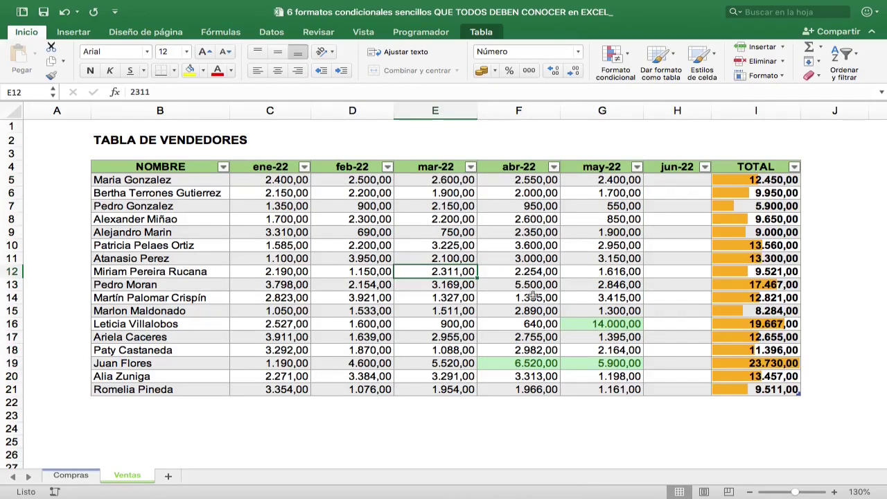
pyautogui.click(596, 363)
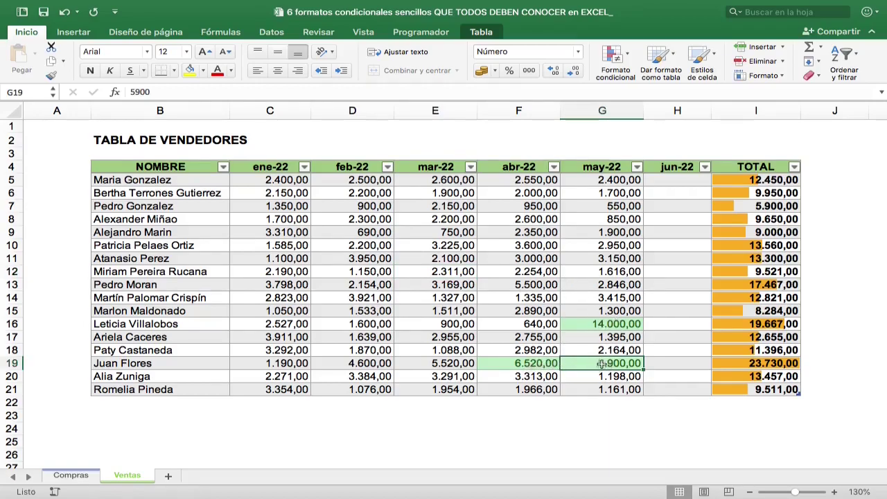
# Change cell E9 to 6000 and reselect the monthly sales range C5:G21
pyautogui.click(454, 284)
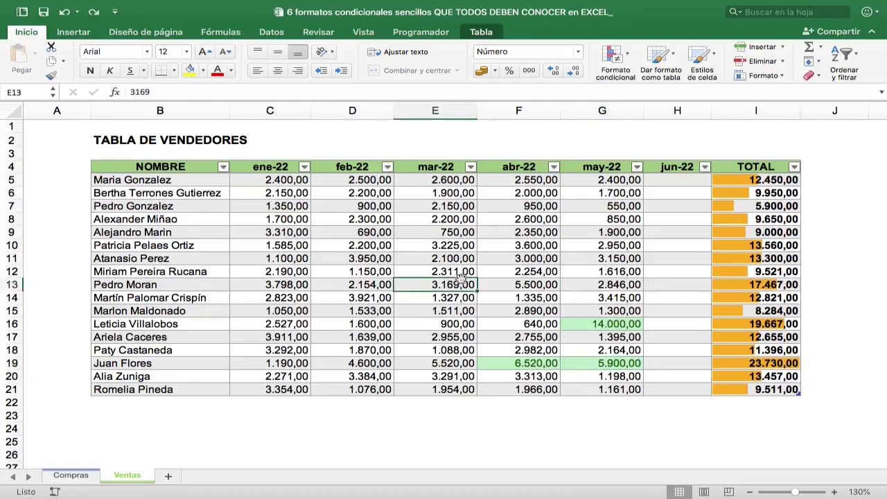
pyautogui.click(446, 235)
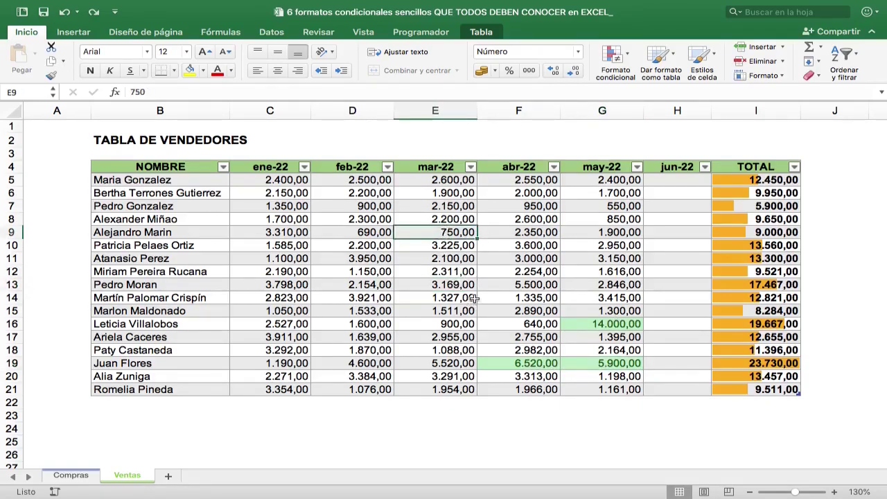
pyautogui.write('6000')
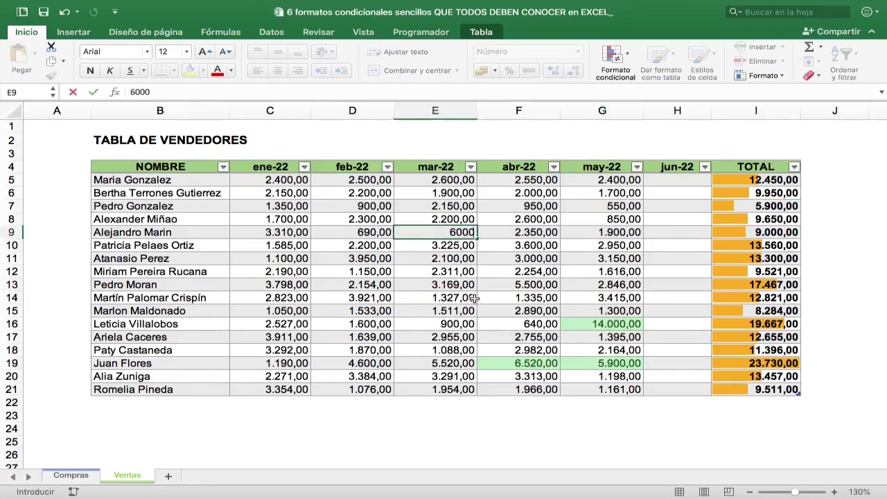
pyautogui.press('Return')
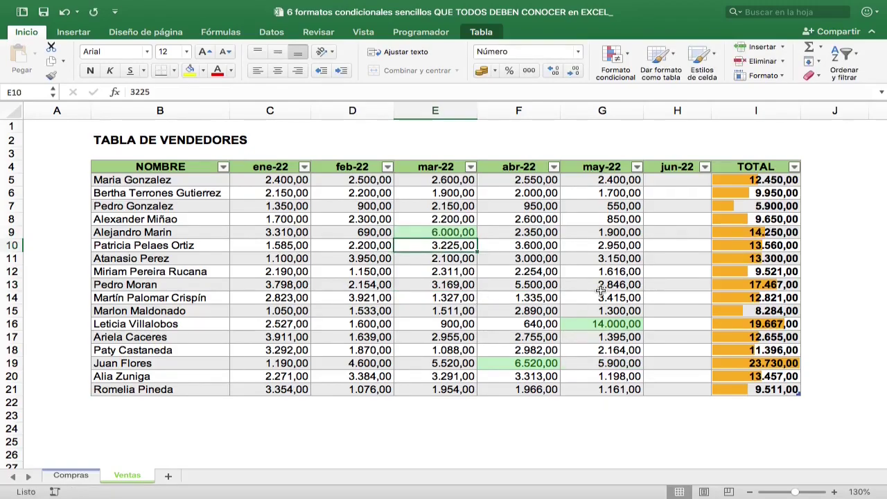
pyautogui.press('Up')
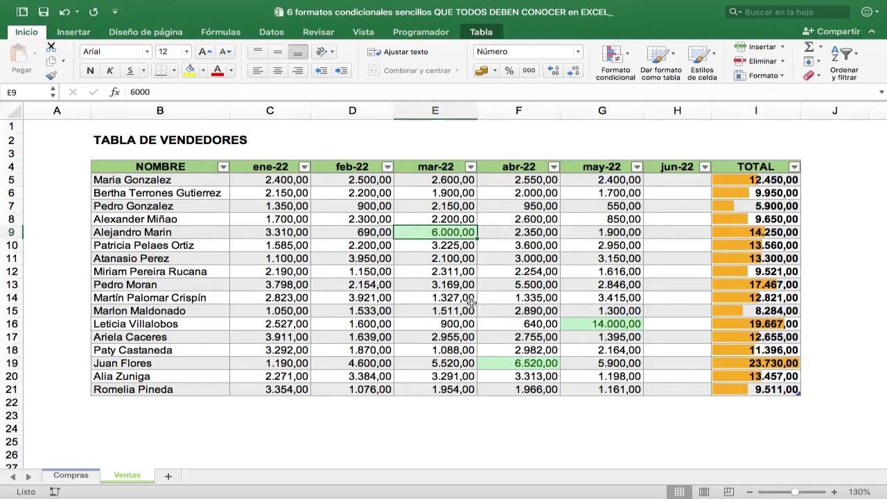
pyautogui.moveTo(287, 179)
pyautogui.mouseDown()
pyautogui.moveTo(600, 377)
pyautogui.moveTo(602, 389)
pyautogui.mouseUp()
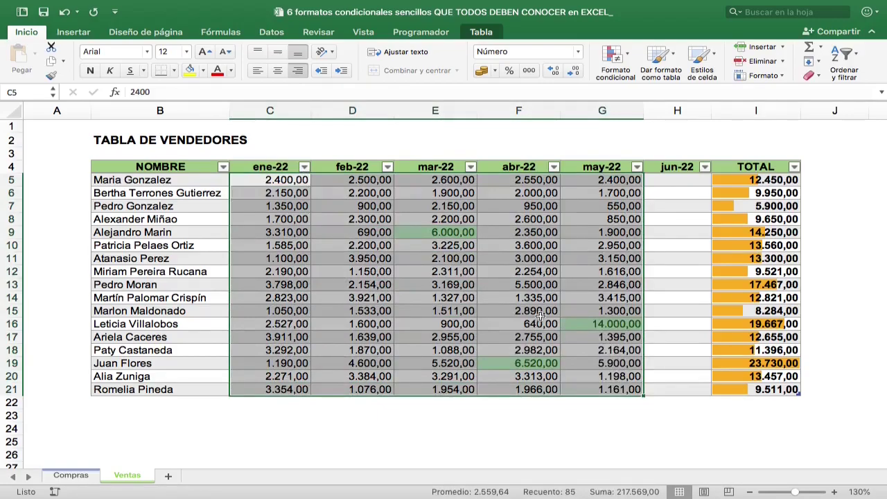
# Add a Bottom 3 rule with light red fill to the monthly sales range
pyautogui.click(614, 59)
pyautogui.moveTo(614, 93)
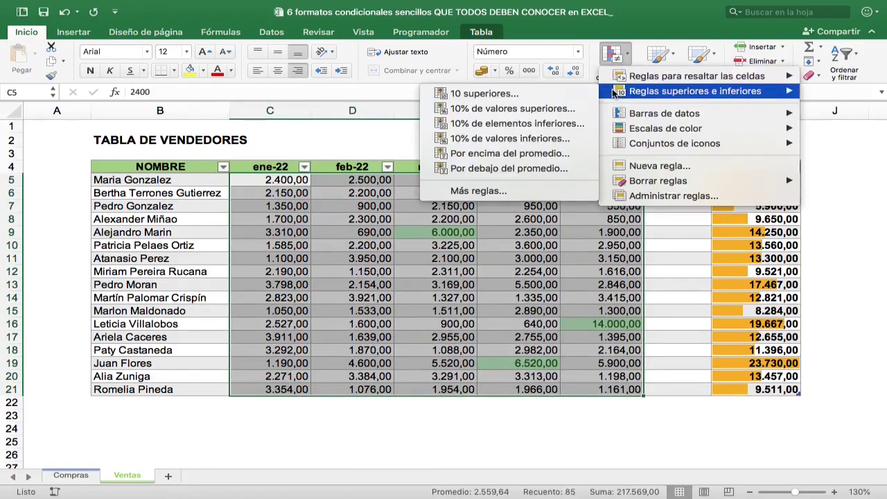
pyautogui.click(568, 93)
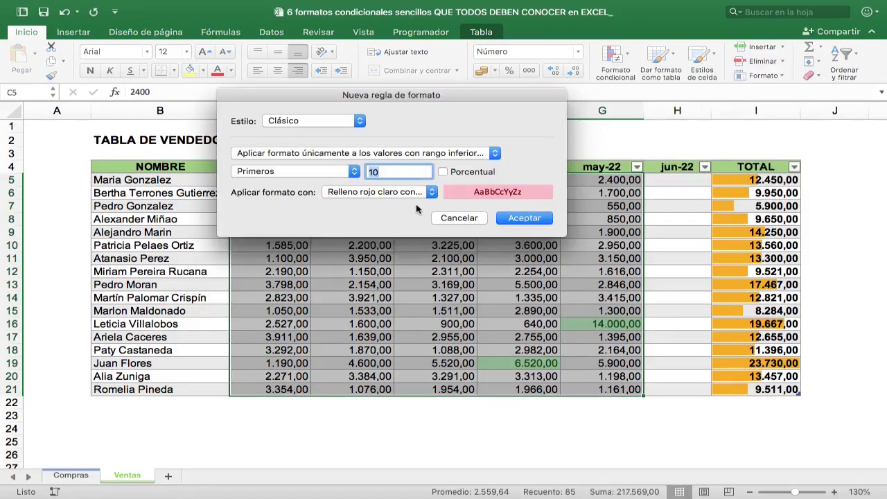
pyautogui.click(352, 177)
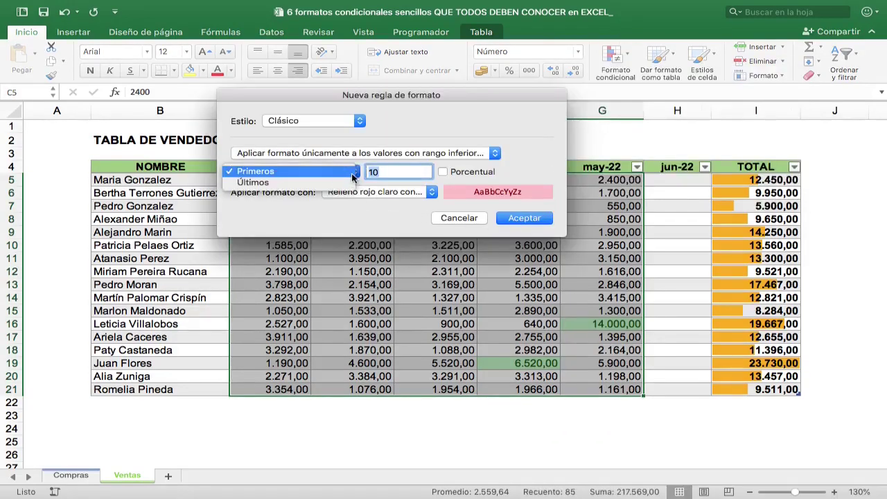
pyautogui.click(326, 186)
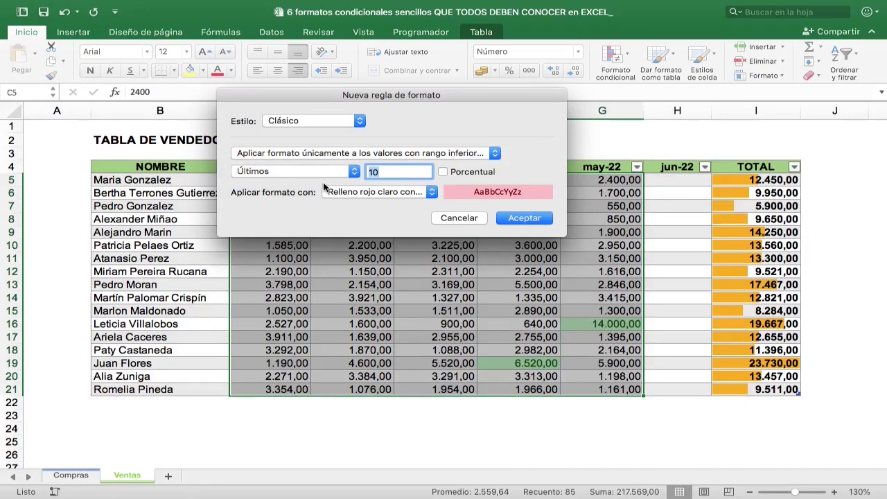
pyautogui.write('3')
pyautogui.click(513, 219)
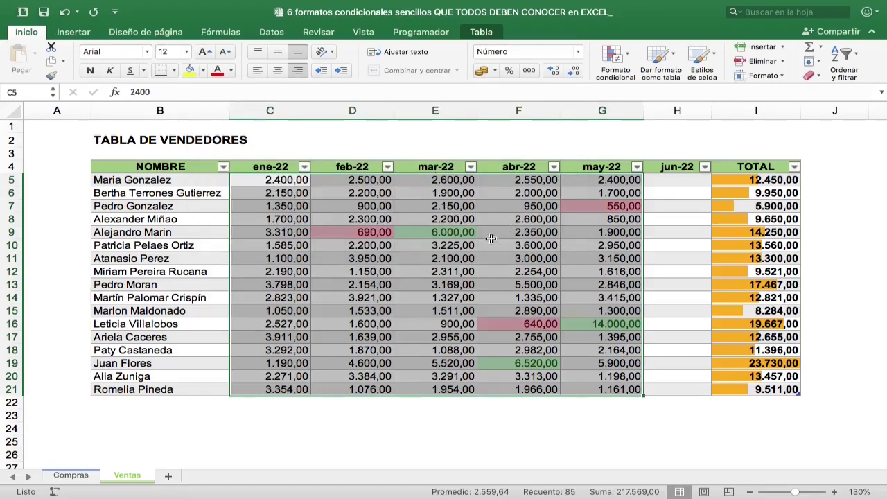
# Check the red-shaded 550 value and start entering 6100 in June cell H9
pyautogui.click(487, 279)
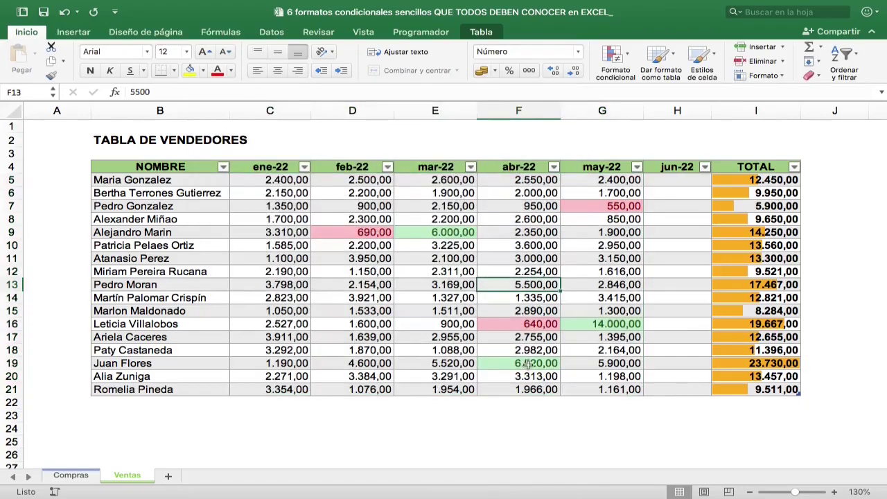
pyautogui.click(602, 205)
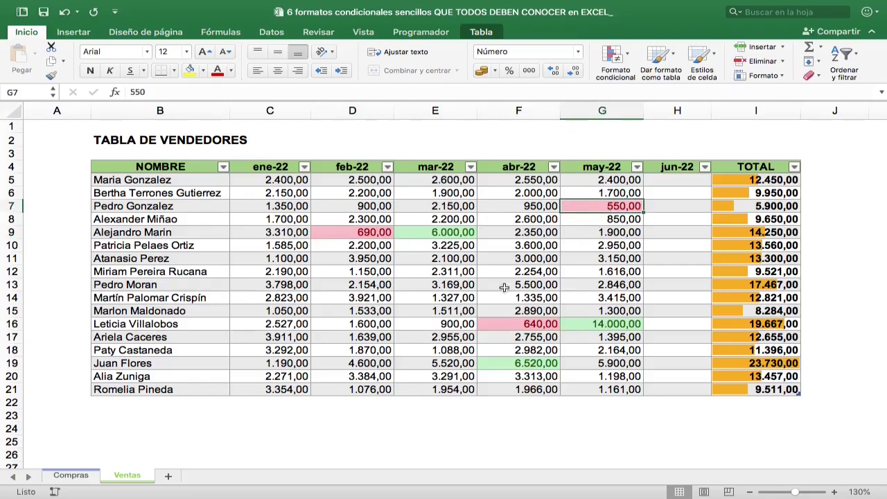
pyautogui.click(671, 230)
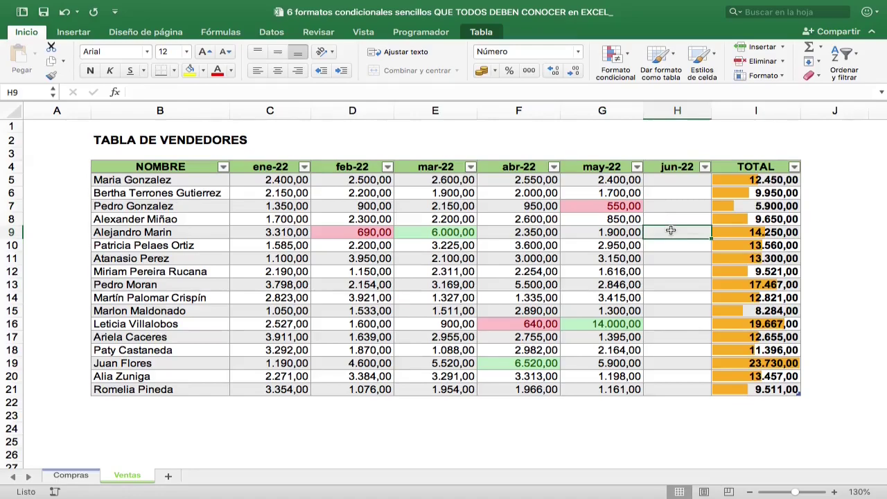
pyautogui.write('6100')
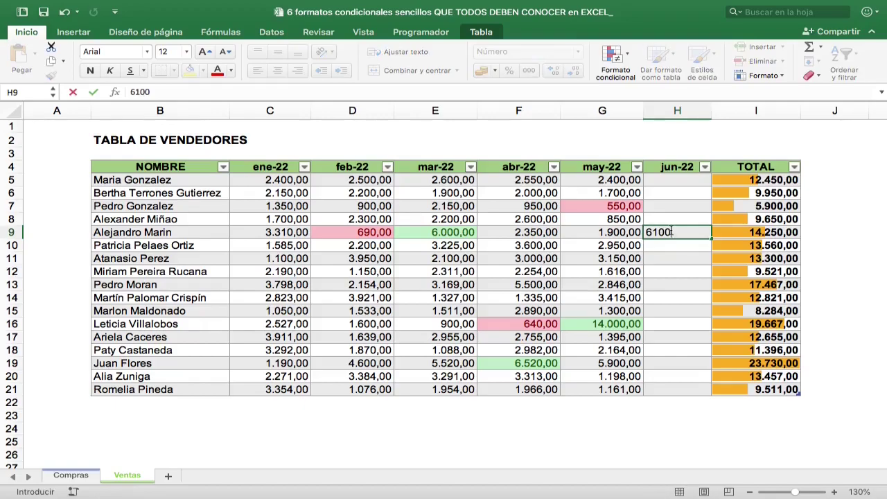
# Commit 6100 in H9 and extend the bottom-3 rule's range to C5:H21
pyautogui.press('Return')
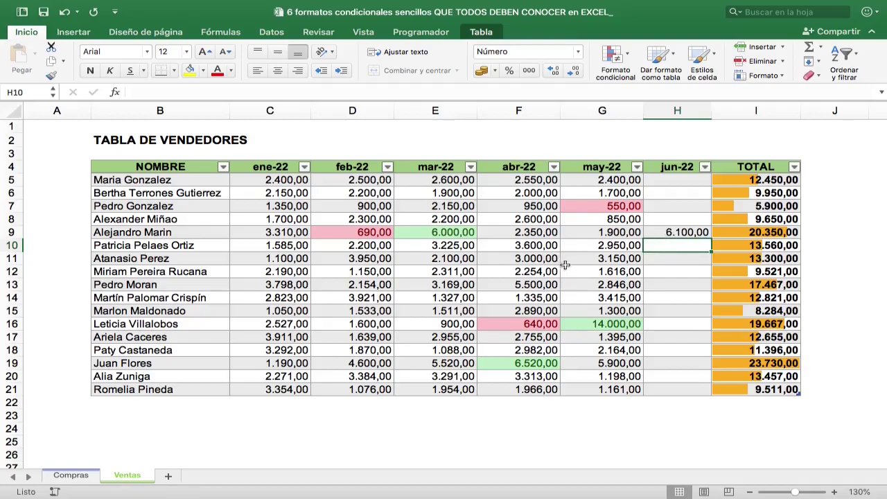
pyautogui.moveTo(253, 178)
pyautogui.mouseDown()
pyautogui.moveTo(506, 216)
pyautogui.moveTo(590, 386)
pyautogui.mouseUp()
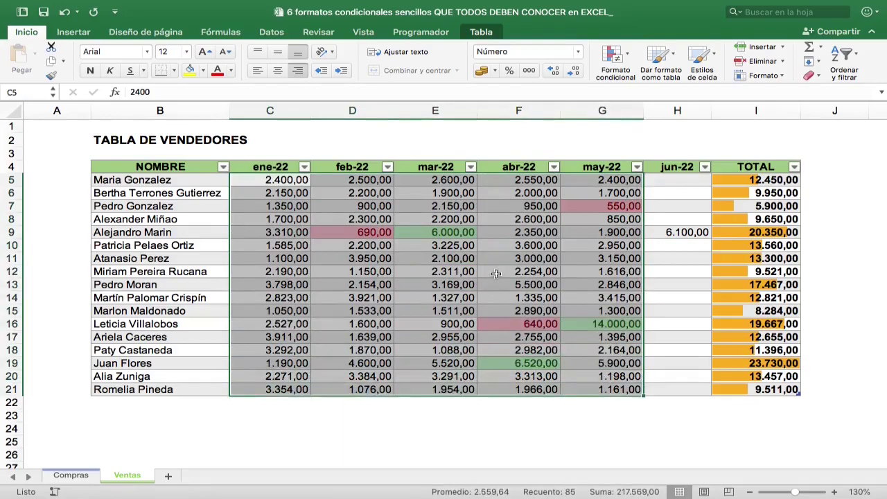
pyautogui.click(623, 60)
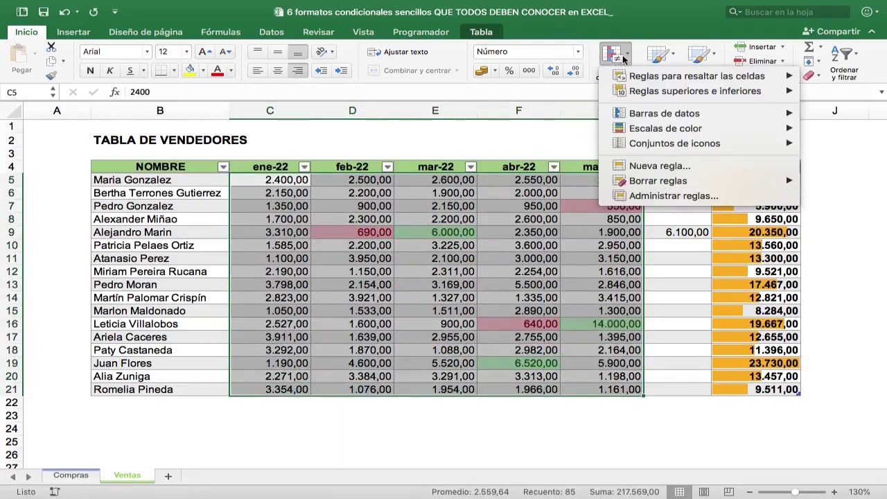
pyautogui.click(619, 199)
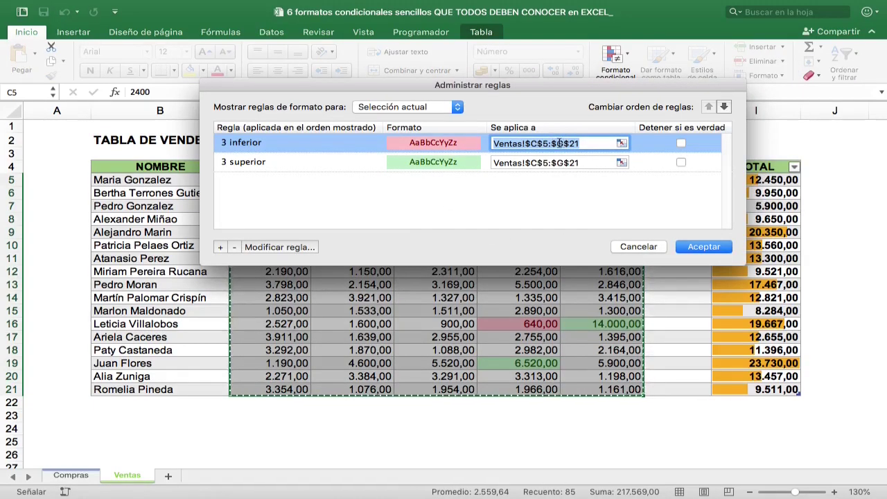
pyautogui.click(621, 143)
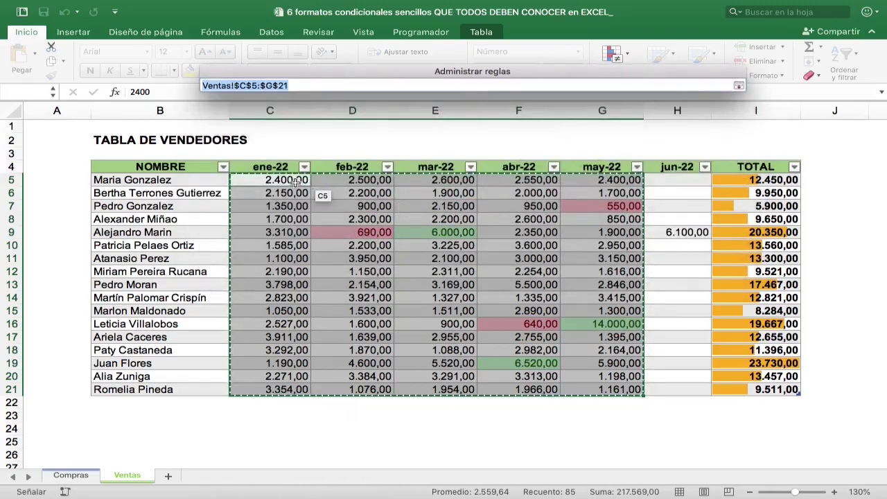
pyautogui.moveTo(249, 182)
pyautogui.mouseDown()
pyautogui.moveTo(527, 205)
pyautogui.moveTo(659, 389)
pyautogui.mouseUp()
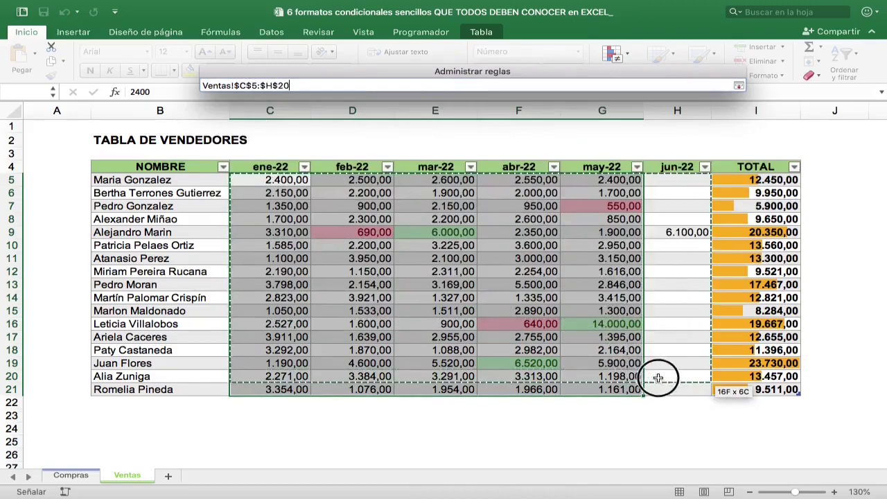
pyautogui.click(738, 85)
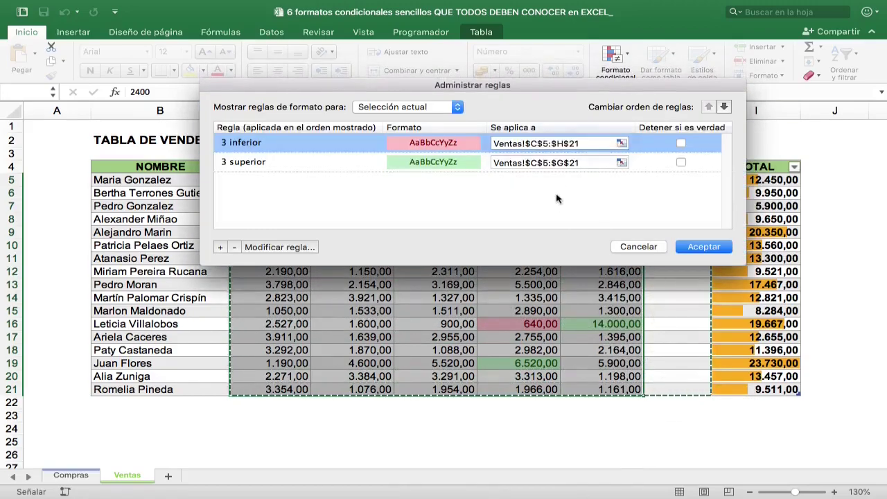
# Extend the top-3 rule's range to C5:H21 as well and apply the changes
pyautogui.click(622, 163)
pyautogui.moveTo(243, 180)
pyautogui.mouseDown()
pyautogui.moveTo(662, 381)
pyautogui.moveTo(662, 390)
pyautogui.mouseUp()
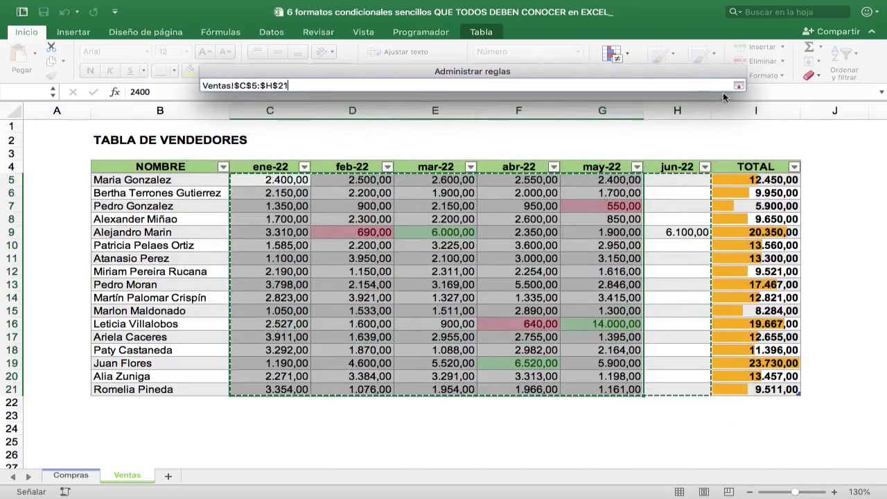
pyautogui.click(745, 89)
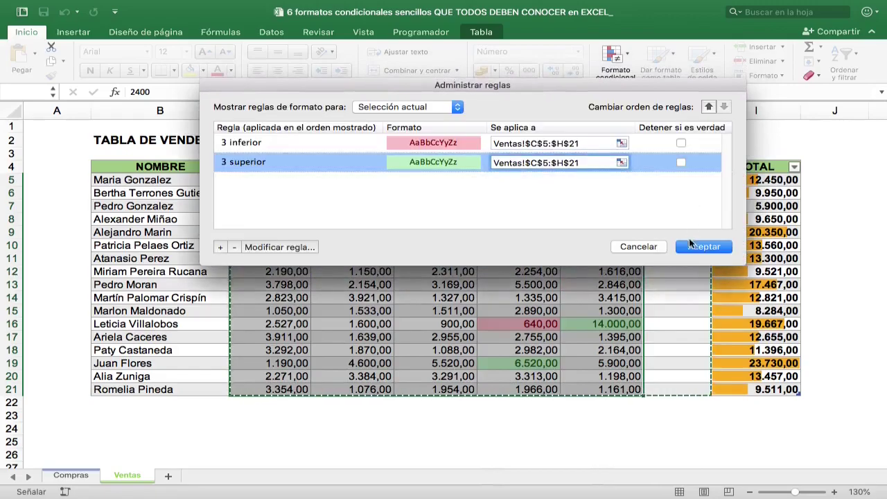
pyautogui.click(698, 247)
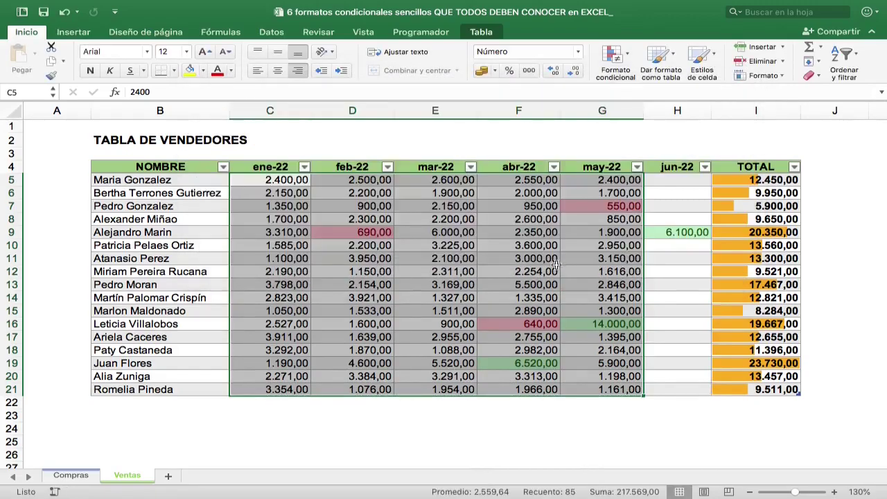
# Compare the green June 6.100 with March's 6.000, then enter 500 in H10
pyautogui.moveTo(540, 258); pyautogui.dragTo(542, 267)
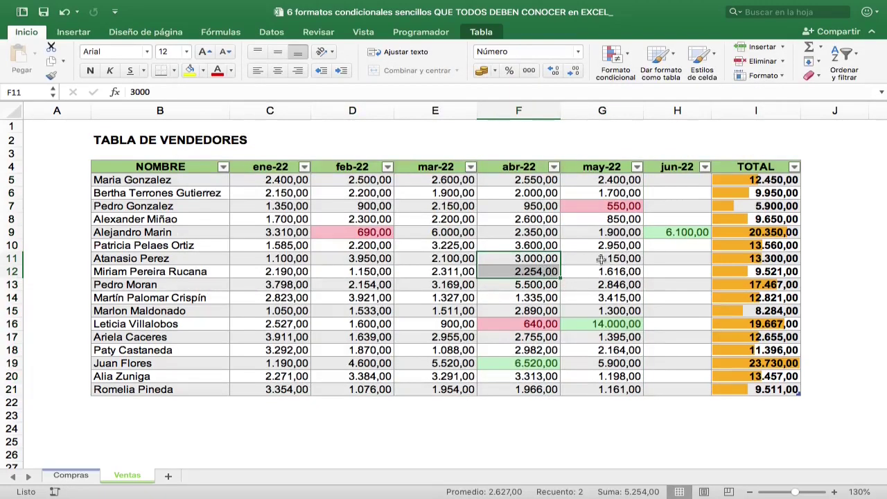
pyautogui.click(669, 234)
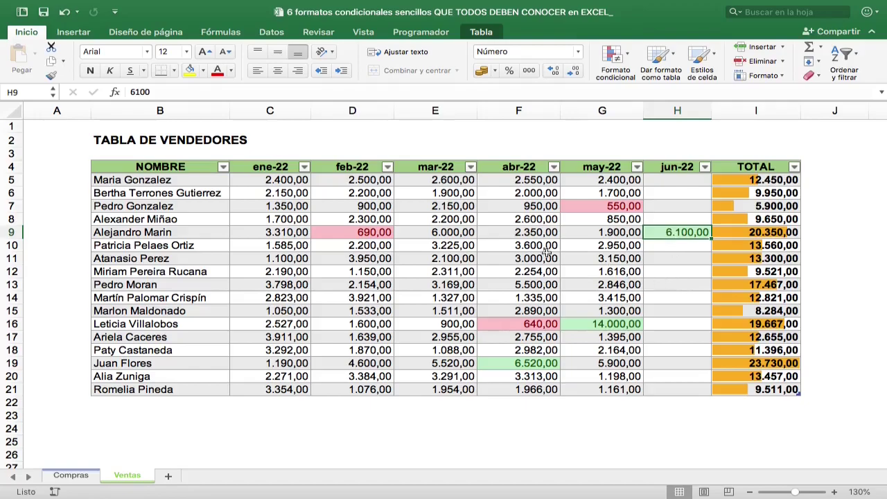
pyautogui.click(457, 234)
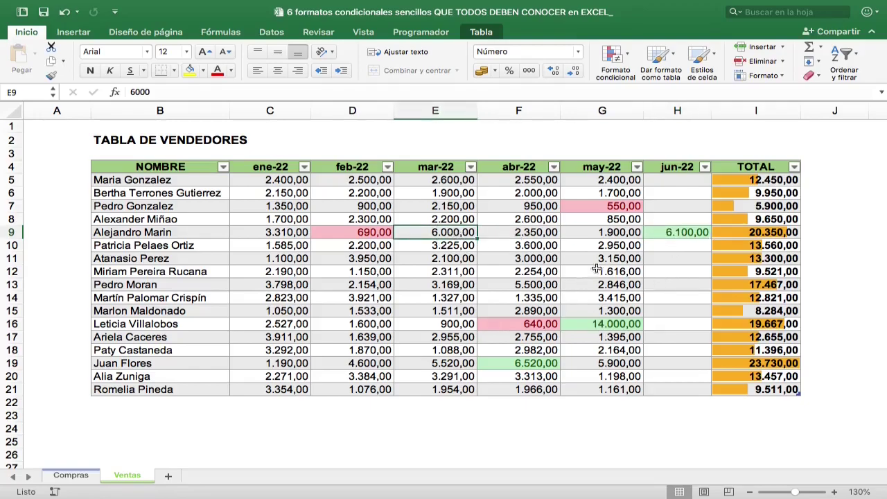
pyautogui.click(675, 246)
pyautogui.write('=')
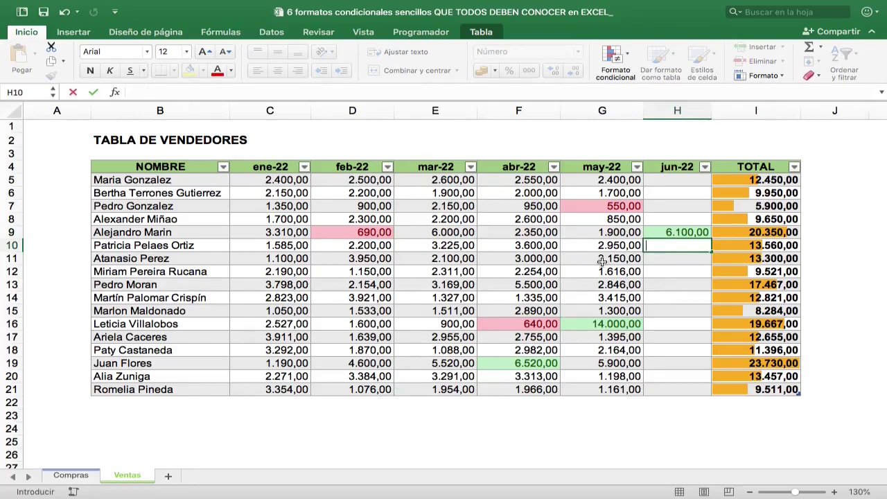
pyautogui.write('500')
pyautogui.press('Return')
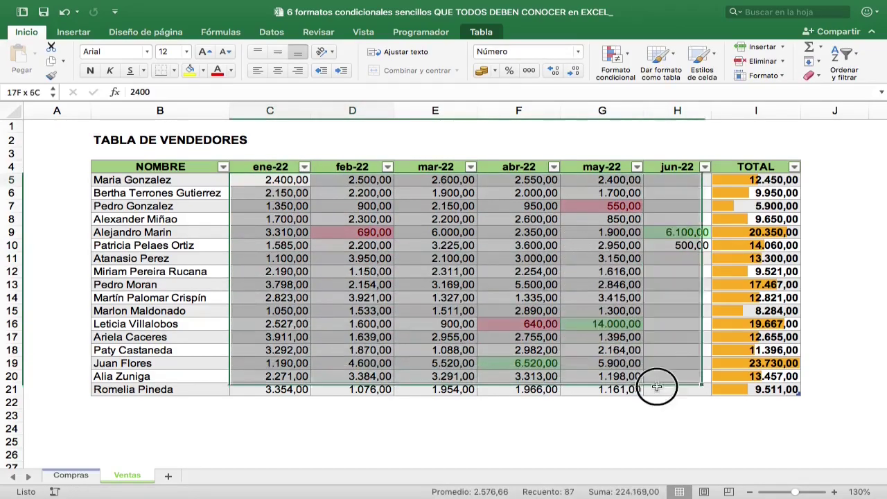
# Change the bottom-3 rule's range end from column G to column H
pyautogui.moveTo(284, 180); pyautogui.dragTo(676, 390)
pyautogui.click(619, 74)
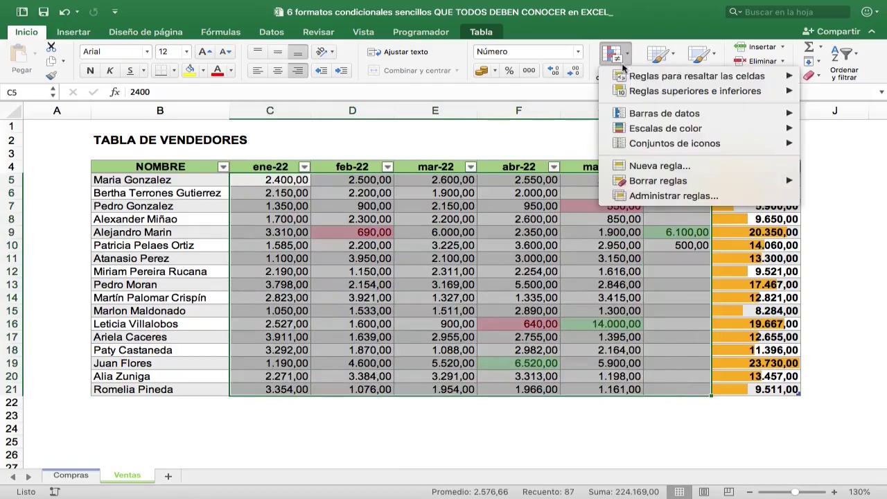
pyautogui.click(621, 195)
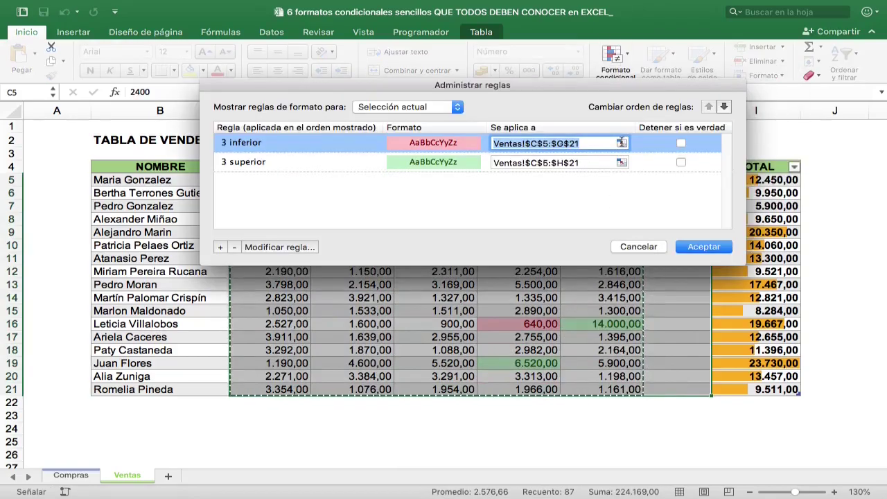
pyautogui.click(566, 144)
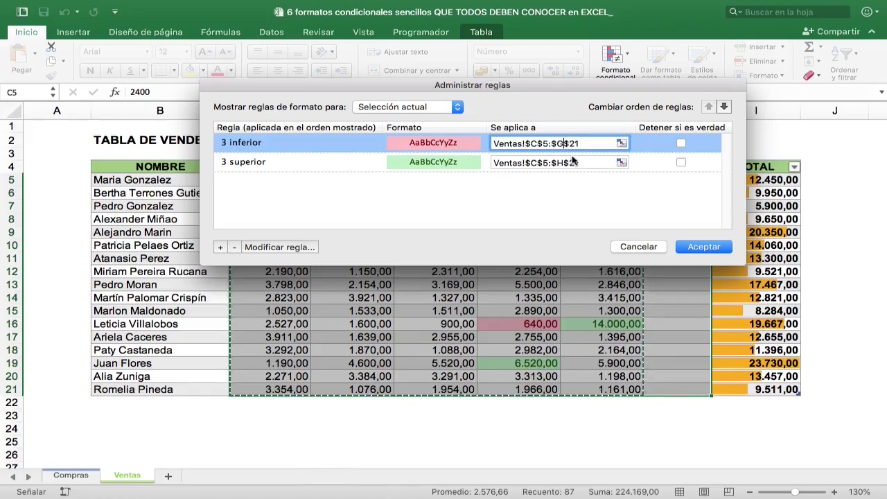
pyautogui.press('BackSpace')
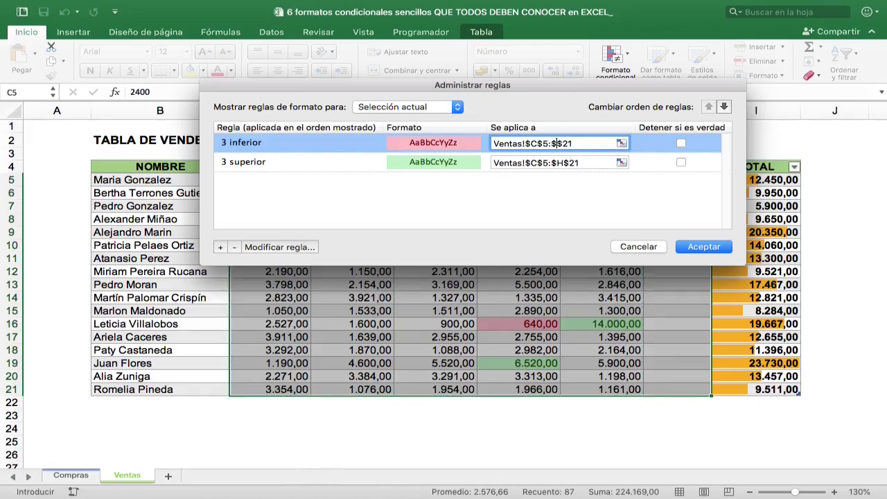
pyautogui.write('H')
pyautogui.click(698, 245)
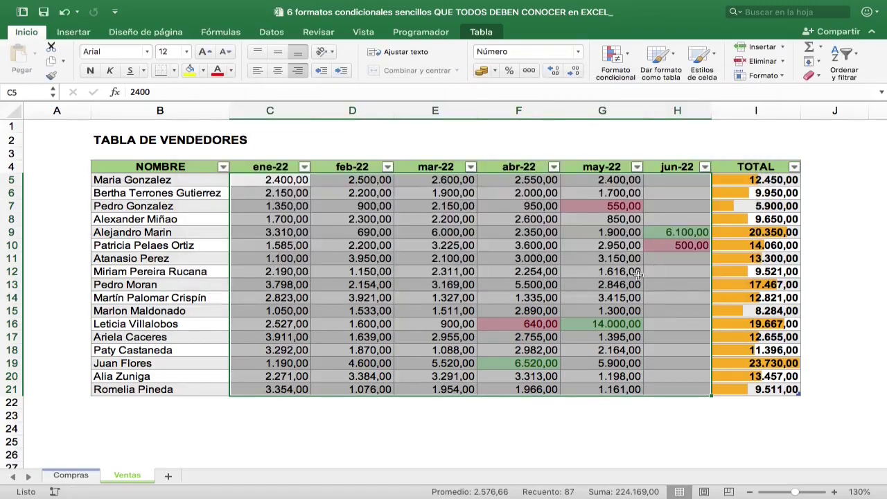
pyautogui.click(636, 273)
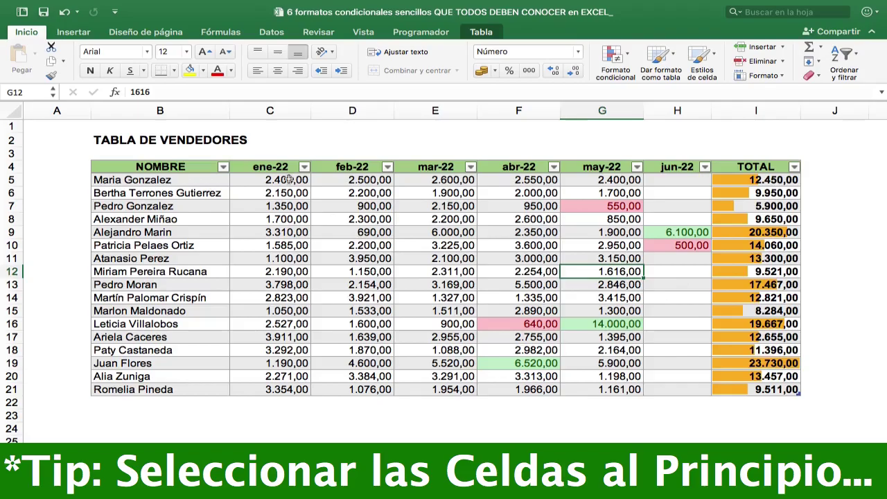
pyautogui.moveTo(290, 180); pyautogui.dragTo(693, 390)
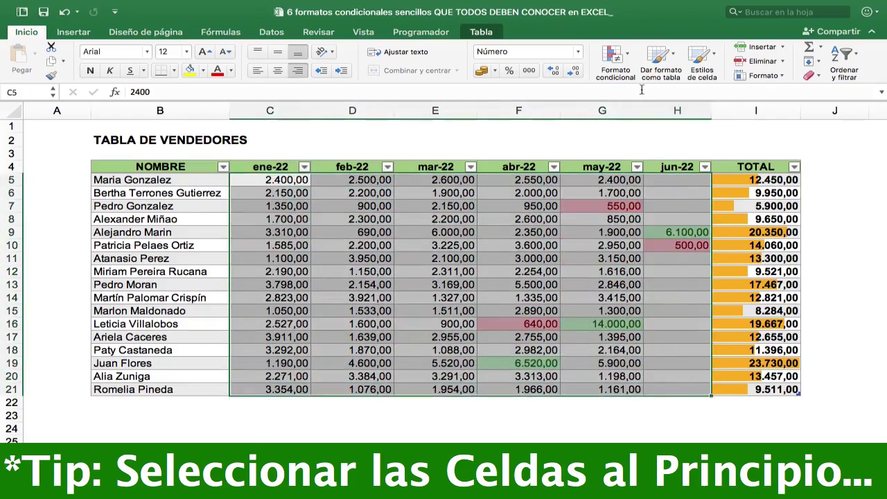
pyautogui.click(616, 62)
pyautogui.click(673, 192)
pyautogui.click(637, 356)
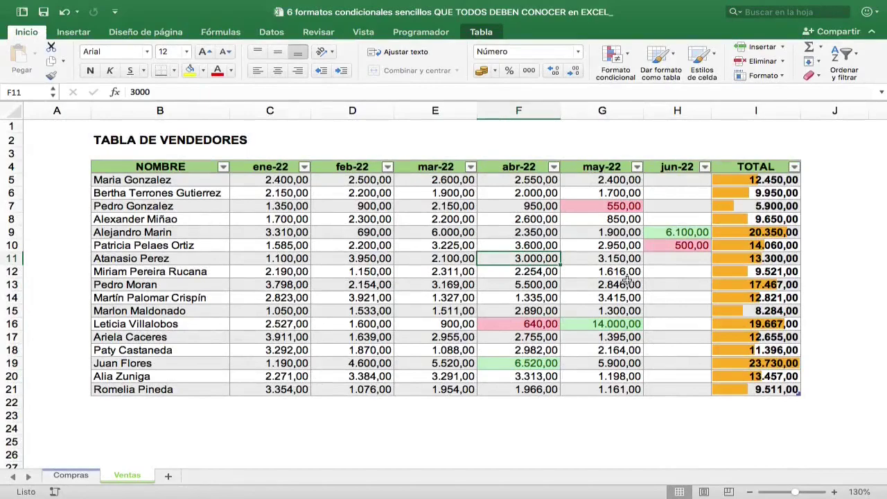
pyautogui.click(590, 325)
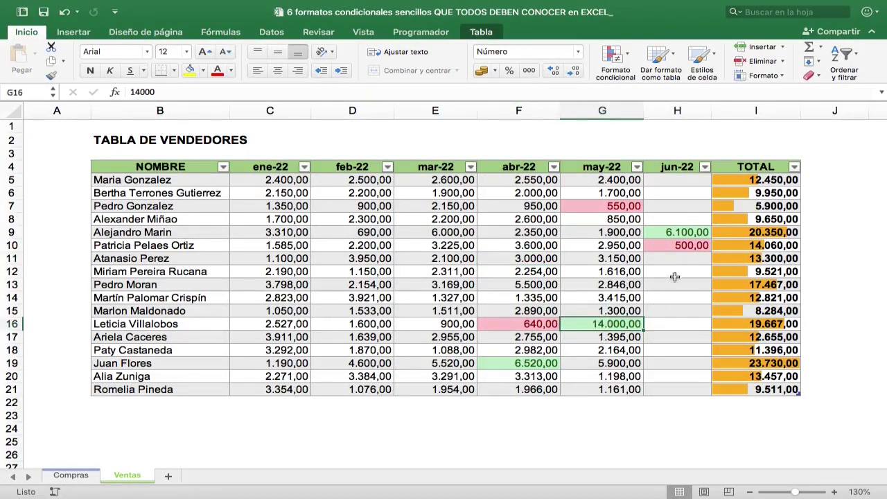
pyautogui.click(678, 234)
pyautogui.click(542, 363)
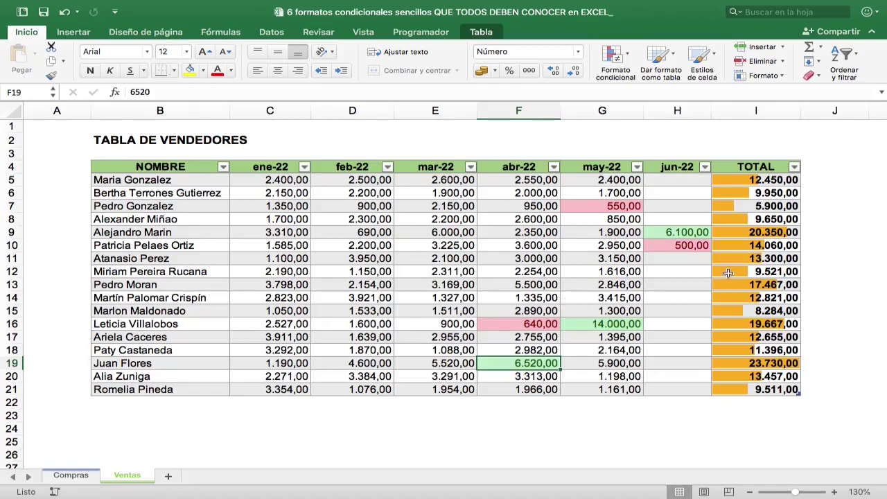
# Clear the data bar rules from the TOTAL cells I5:I21
pyautogui.click(745, 164)
pyautogui.click(619, 62)
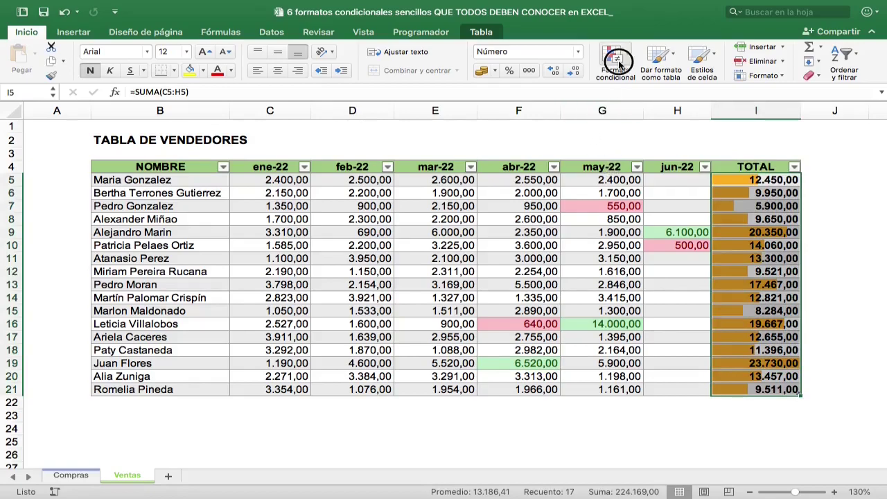
pyautogui.moveTo(631, 185)
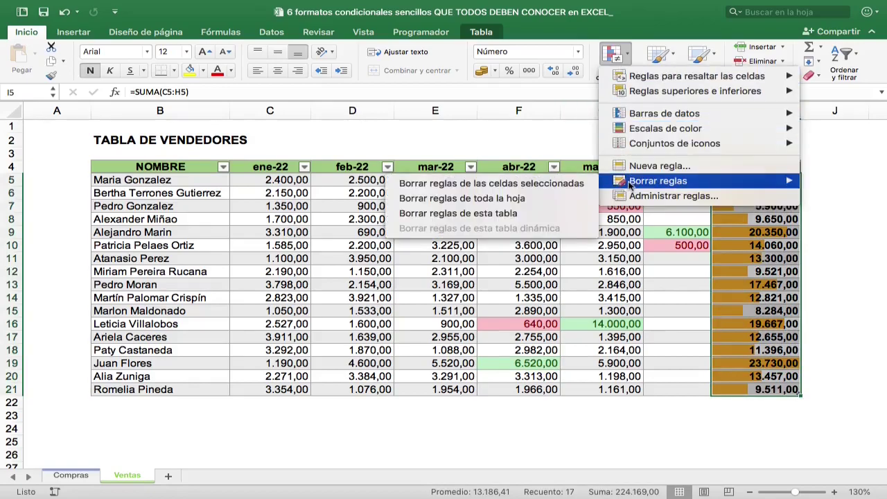
pyautogui.click(575, 185)
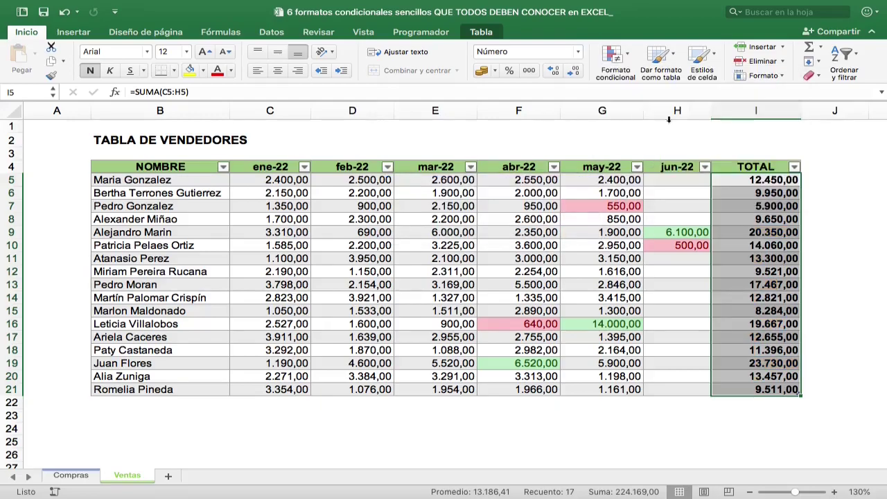
# Start a Highlight Cells 'Between' rule for the selected TOTAL values
pyautogui.click(623, 57)
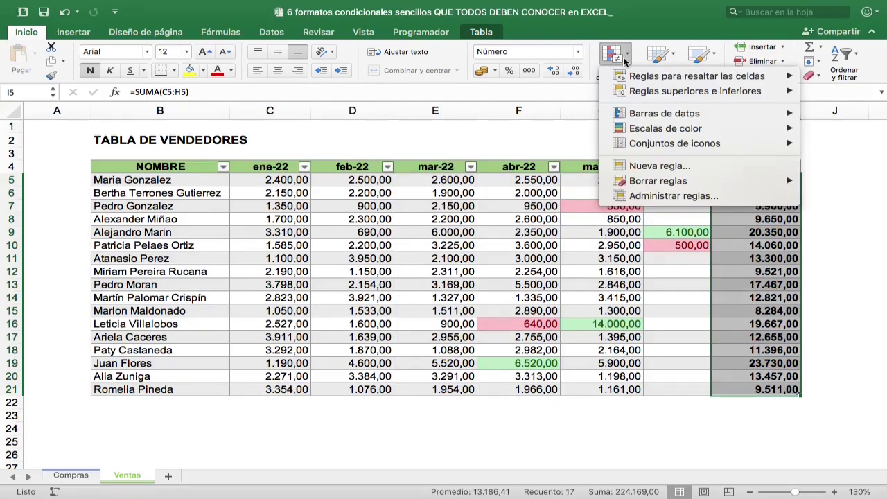
pyautogui.moveTo(629, 78)
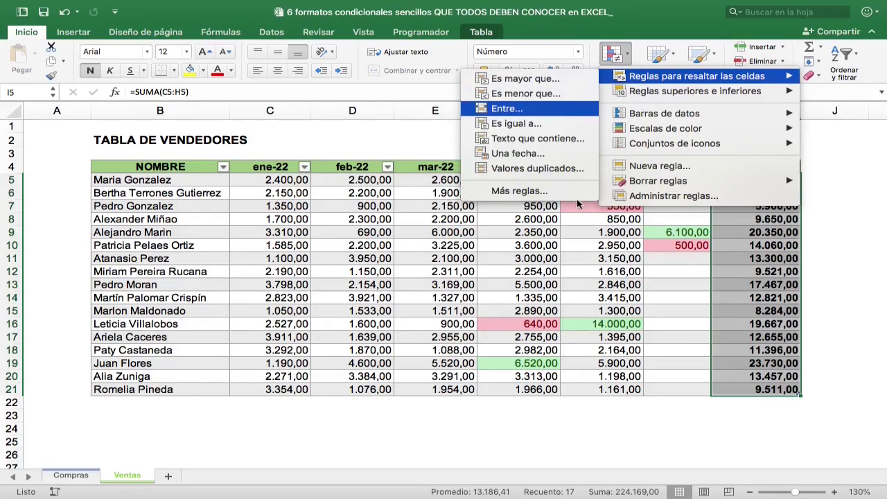
pyautogui.click(565, 111)
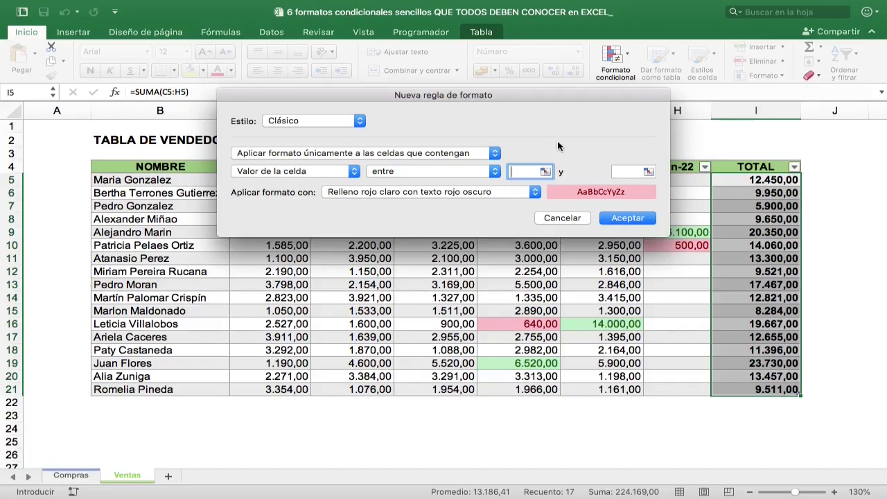
# Set the Between bounds to 12000 and 20000 and choose a custom format
pyautogui.write('1200')
pyautogui.write('0')
pyautogui.press('Tab')
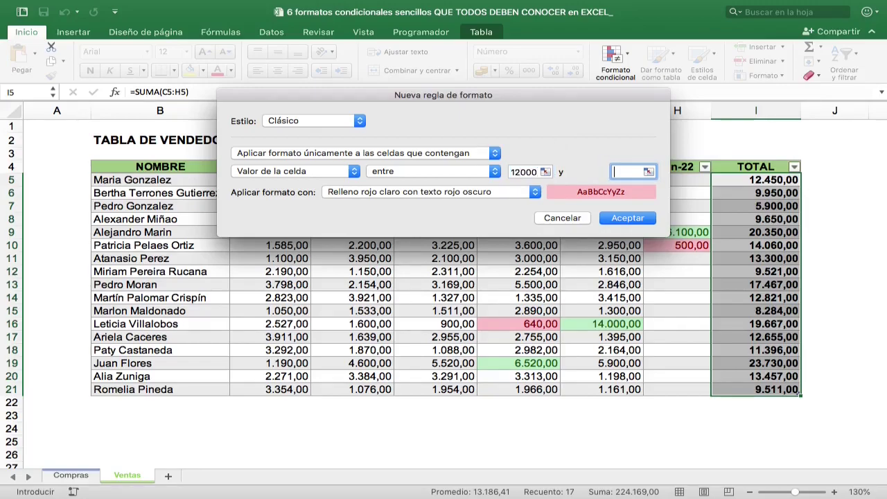
pyautogui.write('20000')
pyautogui.click(430, 196)
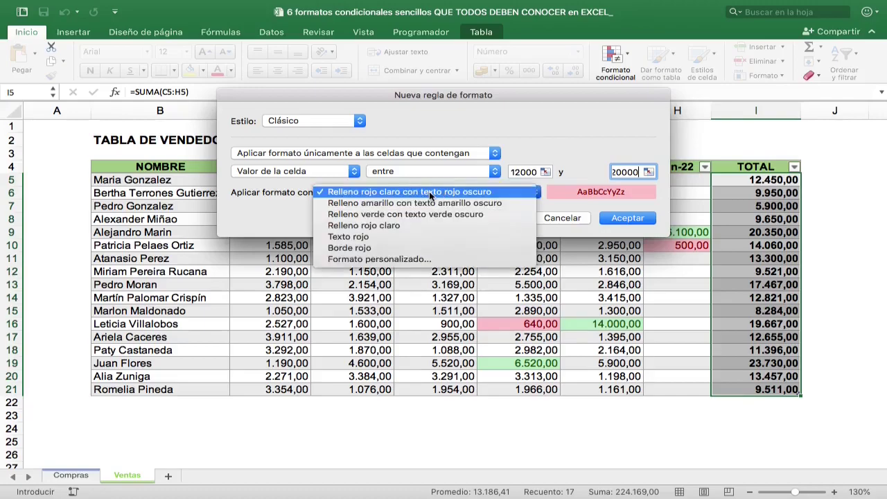
pyautogui.click(425, 260)
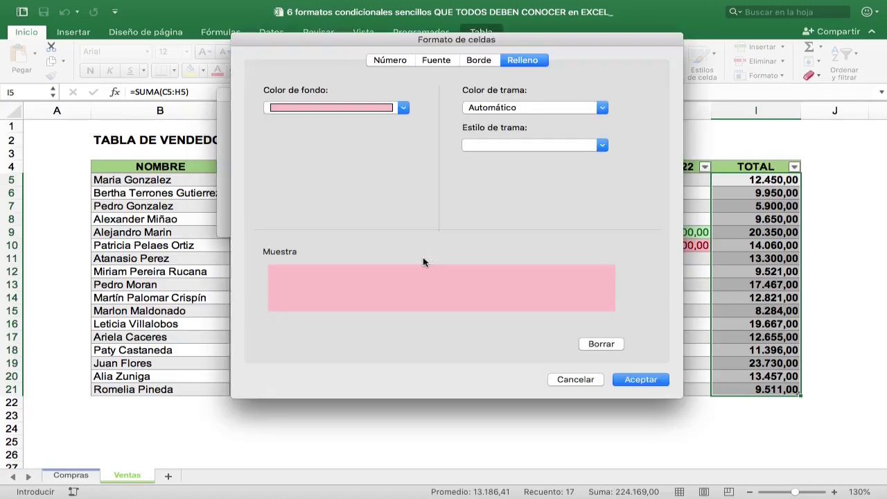
# Make the custom format black text on light blue fill and apply the rule
pyautogui.click(436, 63)
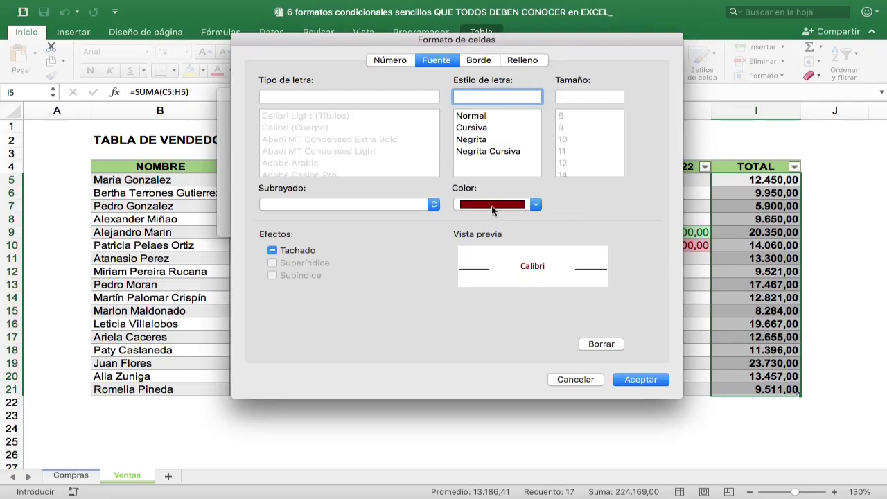
pyautogui.click(493, 208)
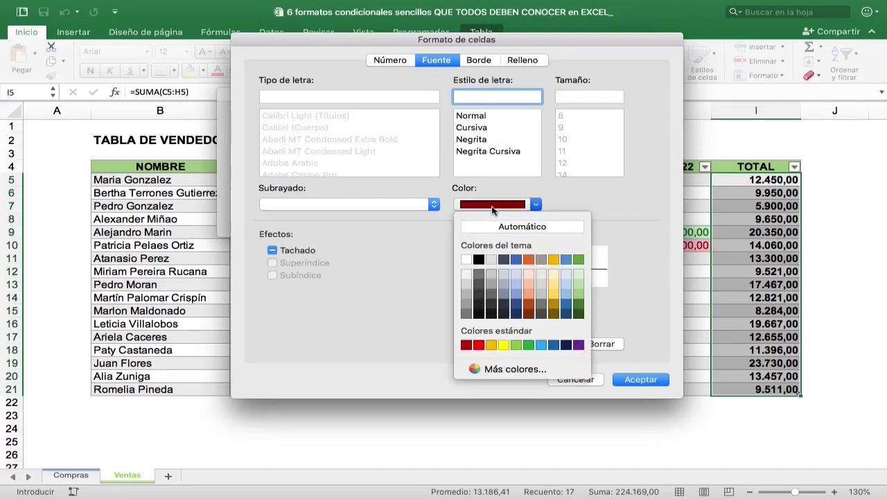
pyautogui.click(479, 260)
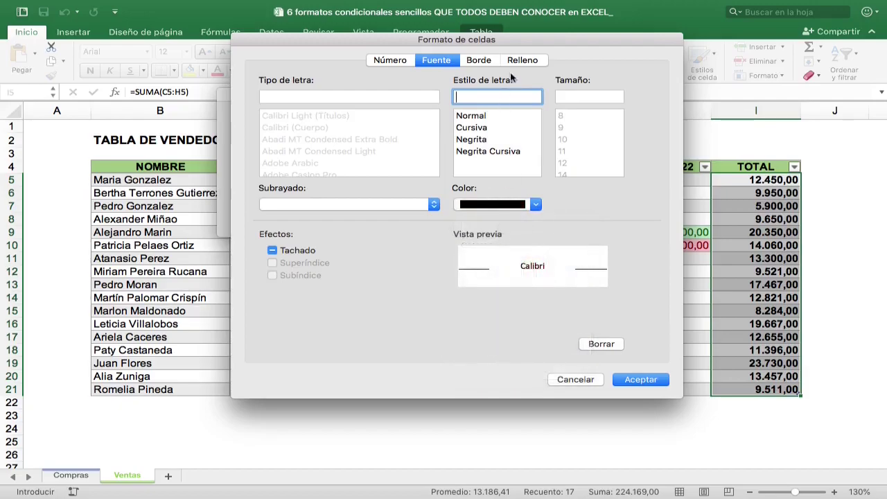
pyautogui.click(522, 60)
pyautogui.click(403, 108)
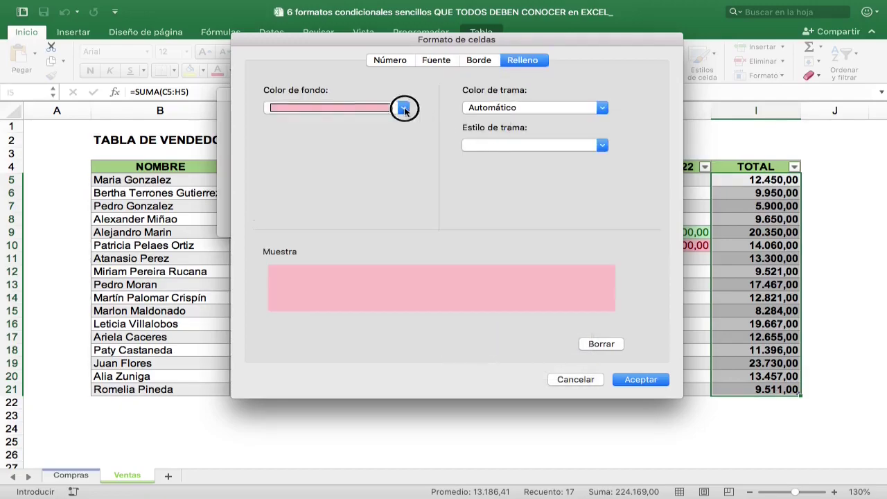
pyautogui.click(351, 248)
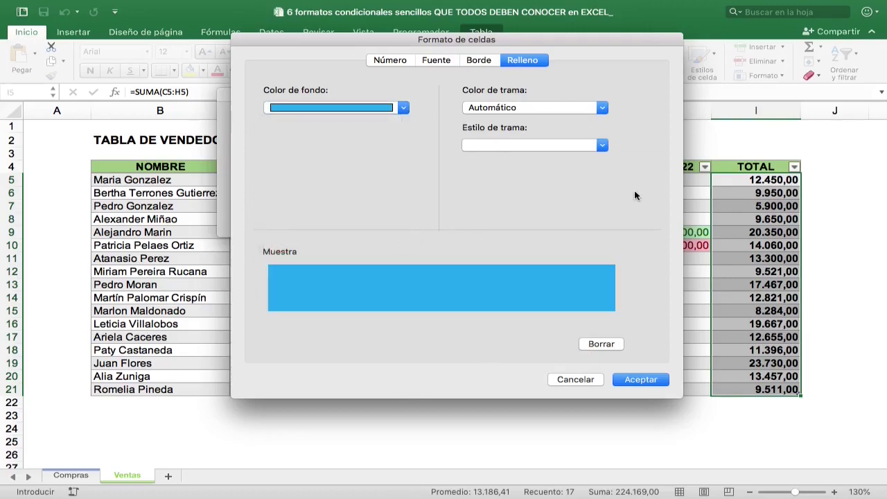
pyautogui.click(632, 379)
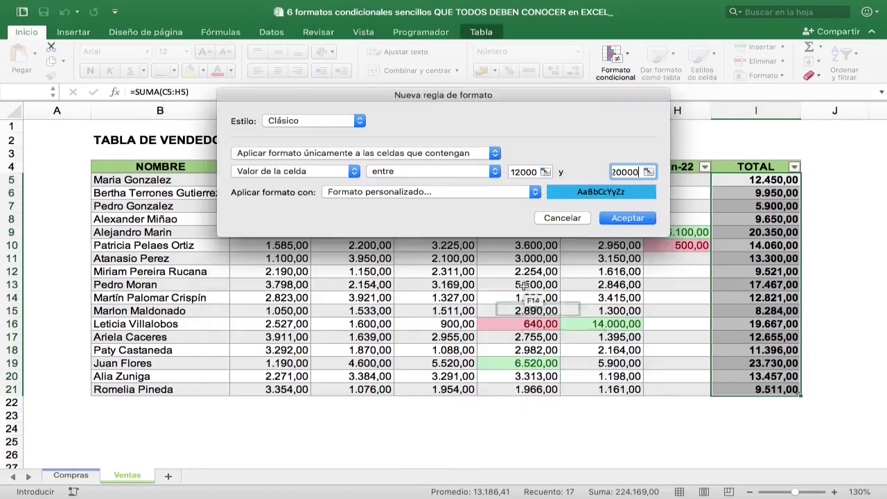
pyautogui.click(629, 220)
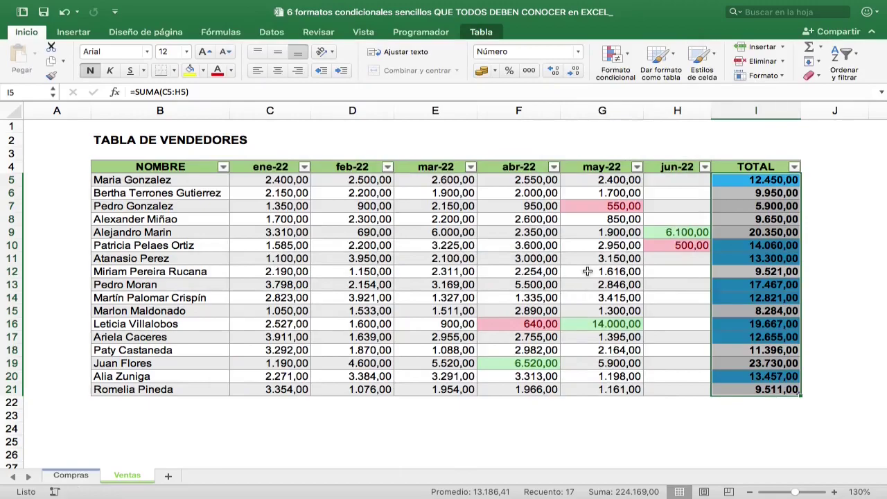
pyautogui.click(756, 284)
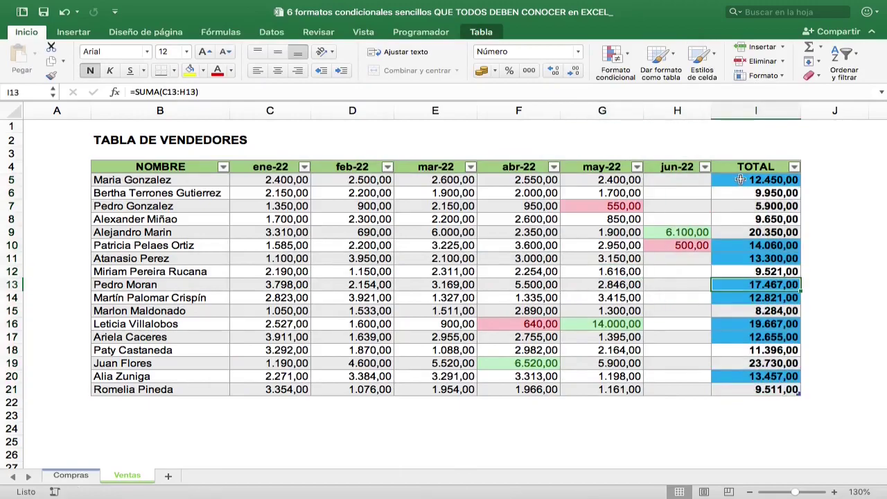